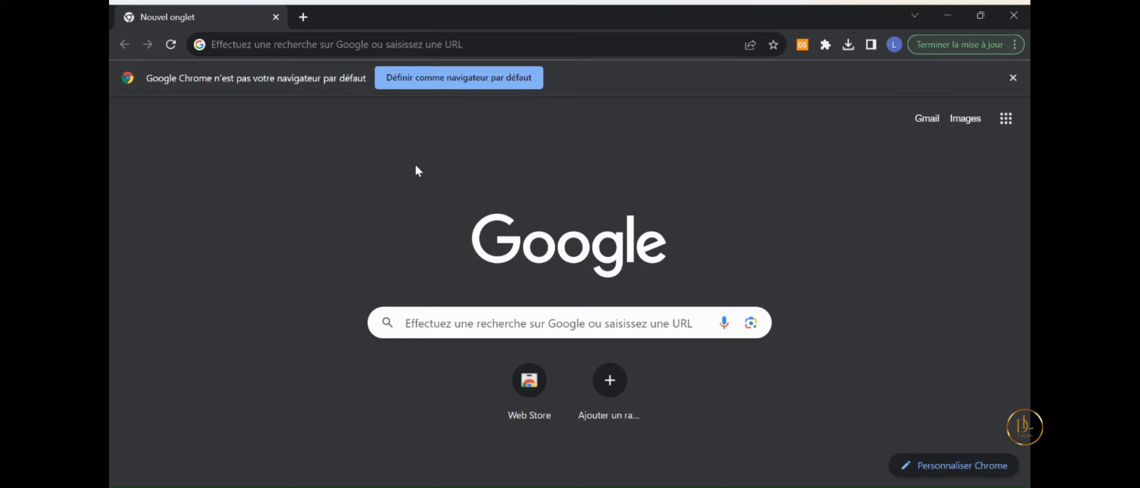
Step: Search Google for "canva" and open the official Canva website from the results
left_click(461, 316)
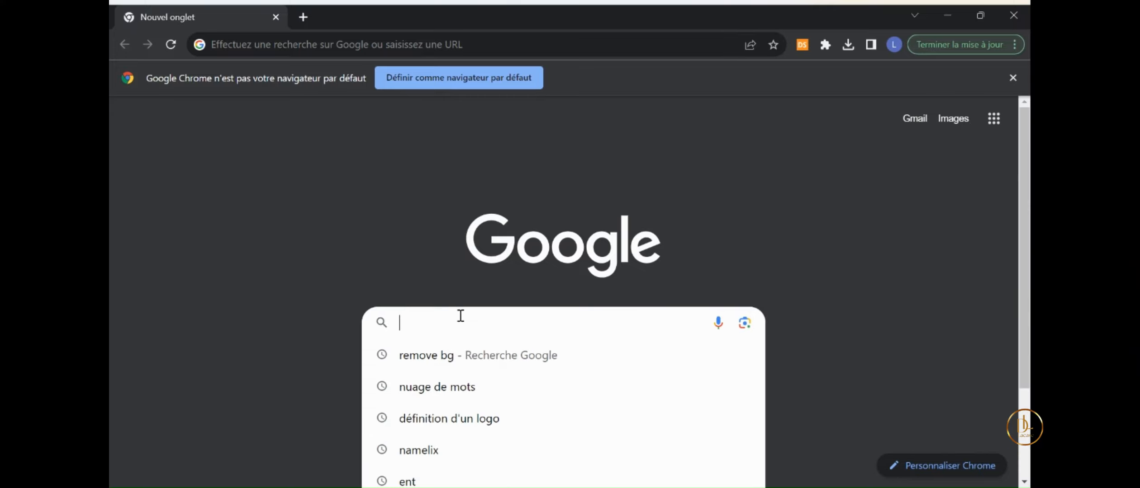
type("canva")
key("Return")
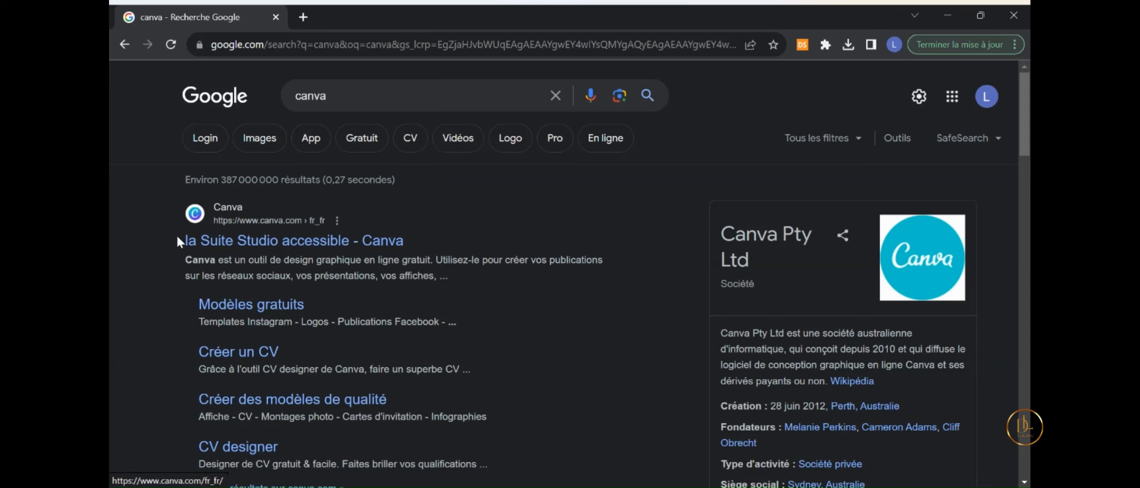
left_click(250, 244)
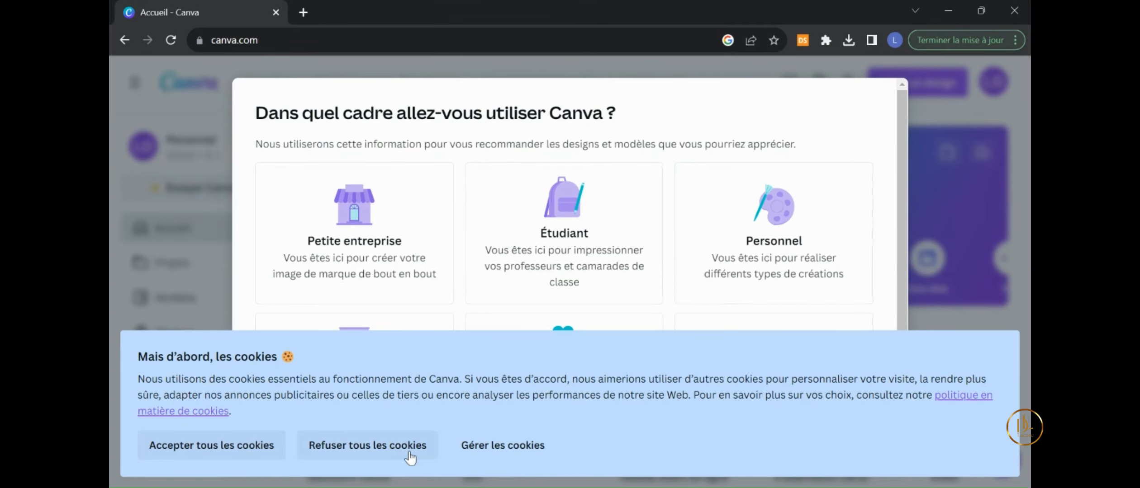
Step: Refuse all cookies and choose "Petite entreprise" as the intended use of Canva
left_click(362, 457)
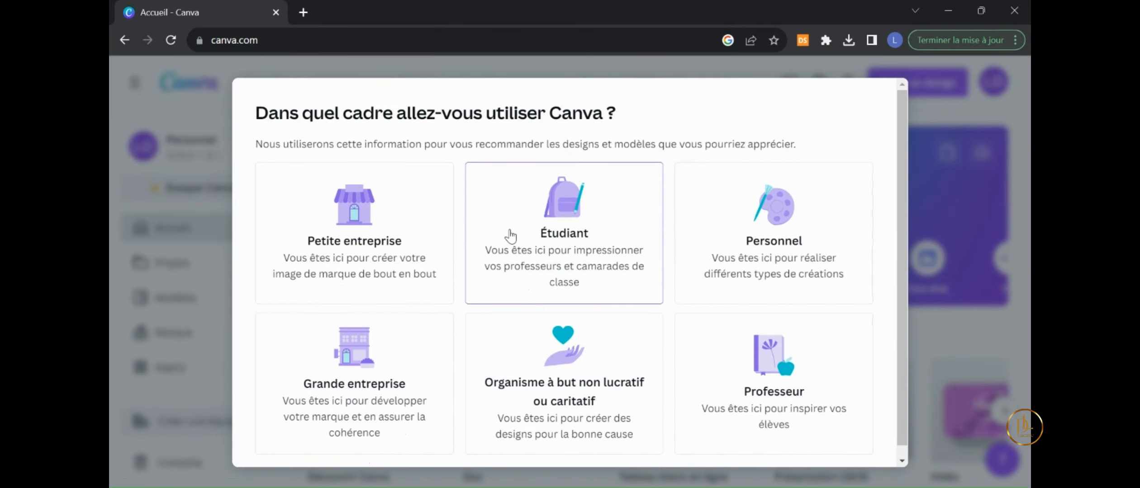
scroll(423, 282, "down", 1)
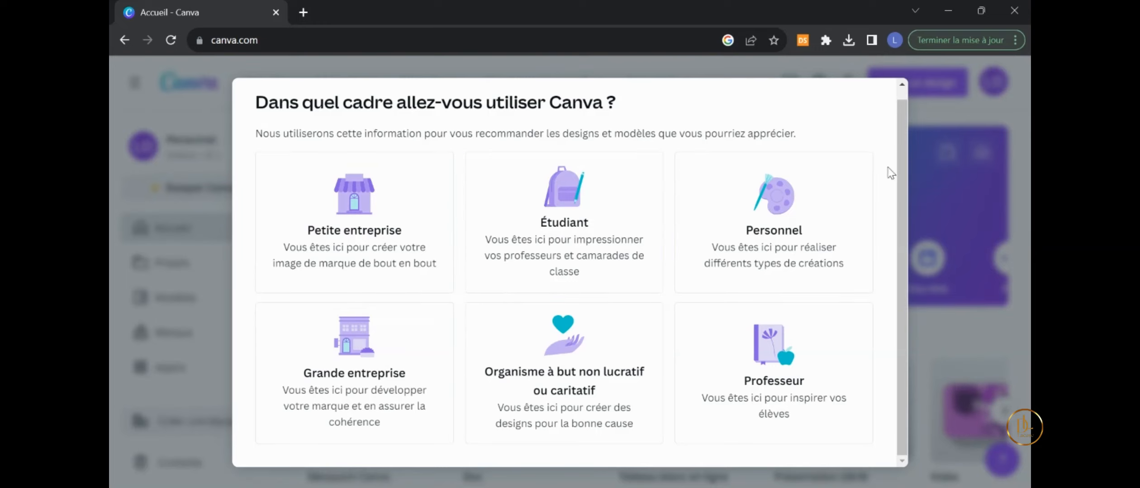
left_click(345, 244)
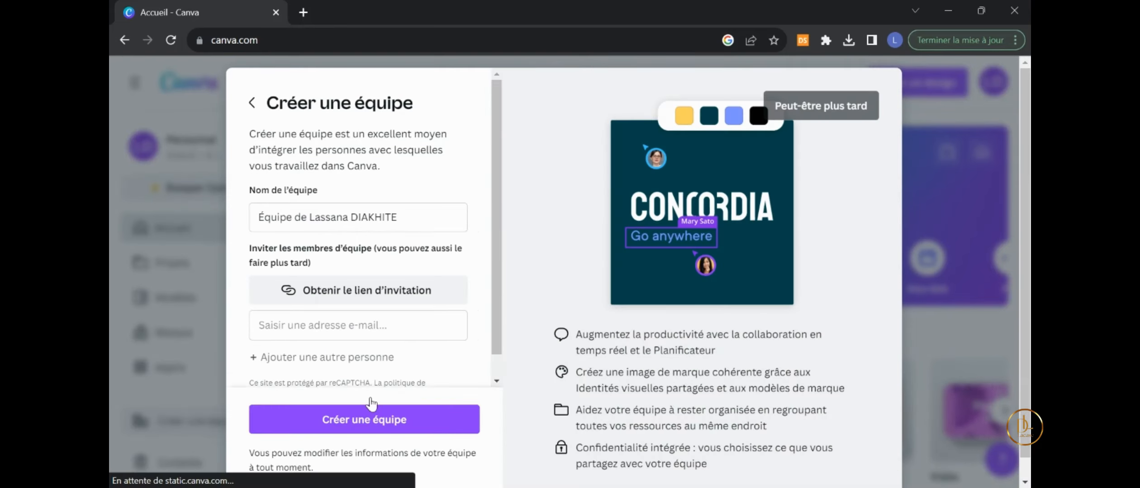
Step: Skip creating a team and postpone the newsletter subscription to reach the home page
left_click(367, 409)
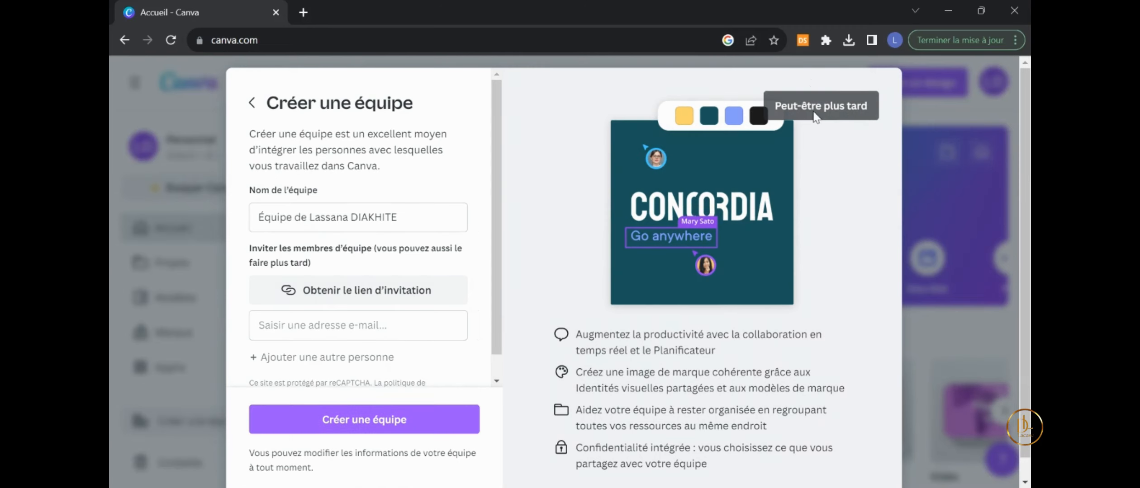
left_click(821, 106)
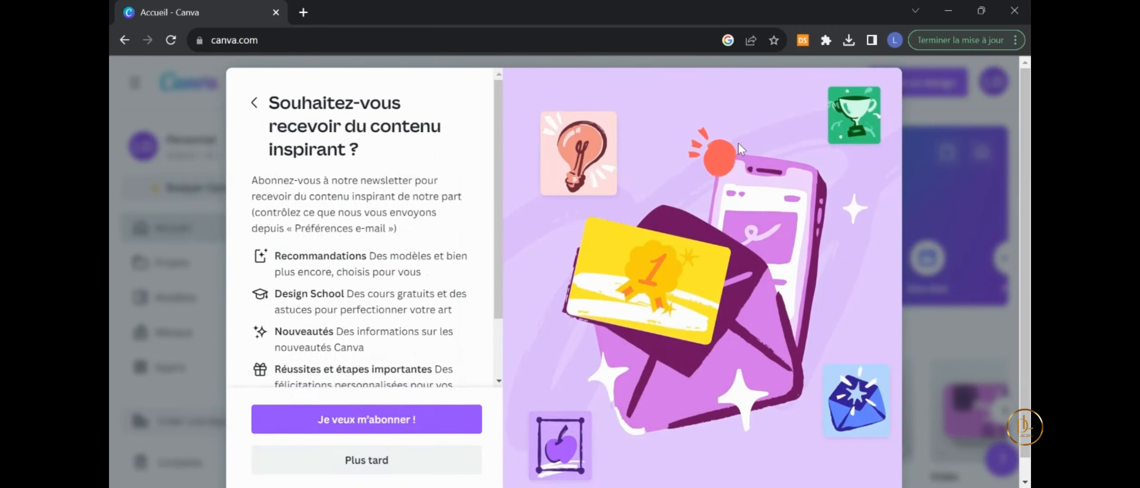
left_click(370, 464)
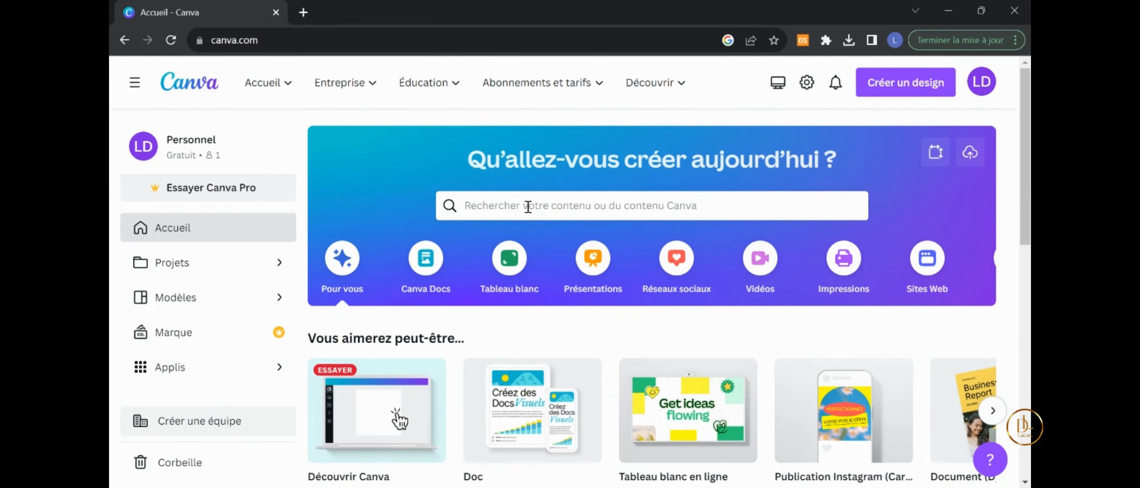
Step: Search the Canva templates for "logo"
left_click(528, 207)
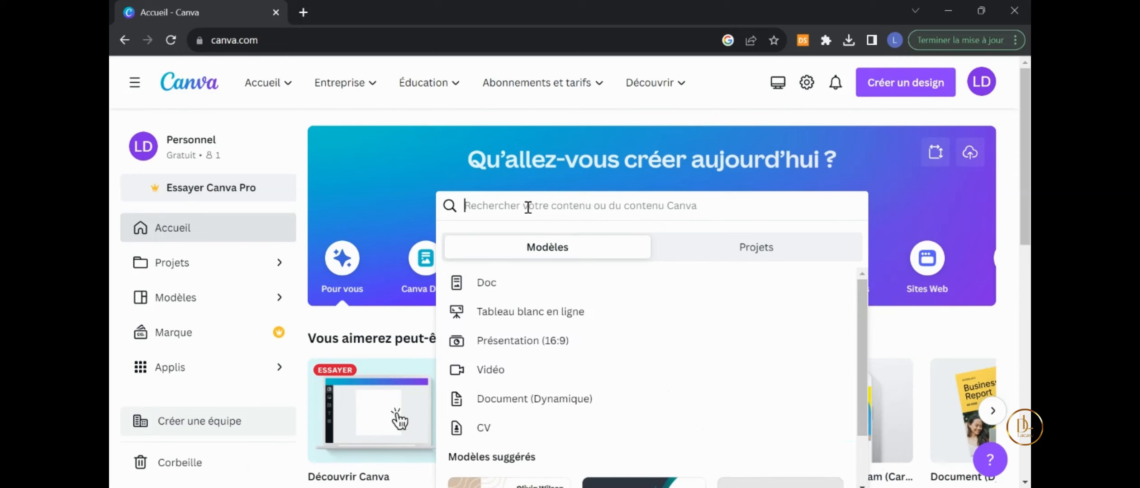
type("ld")
type("go")
key("Return")
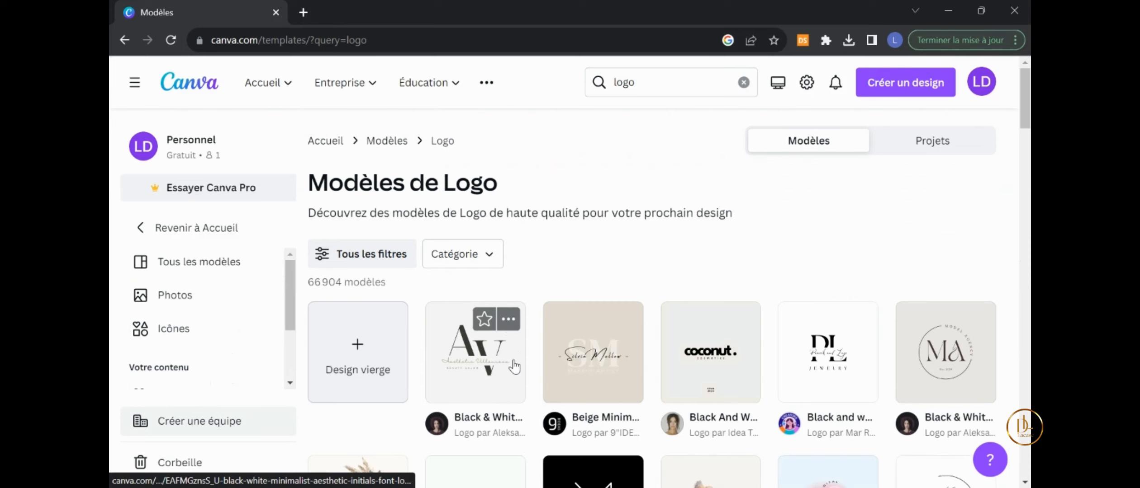
Step: Browse the logo templates and open "Black And White Modern Vintage Retro Brand Logo" for customization
scroll(515, 367, "down", 3)
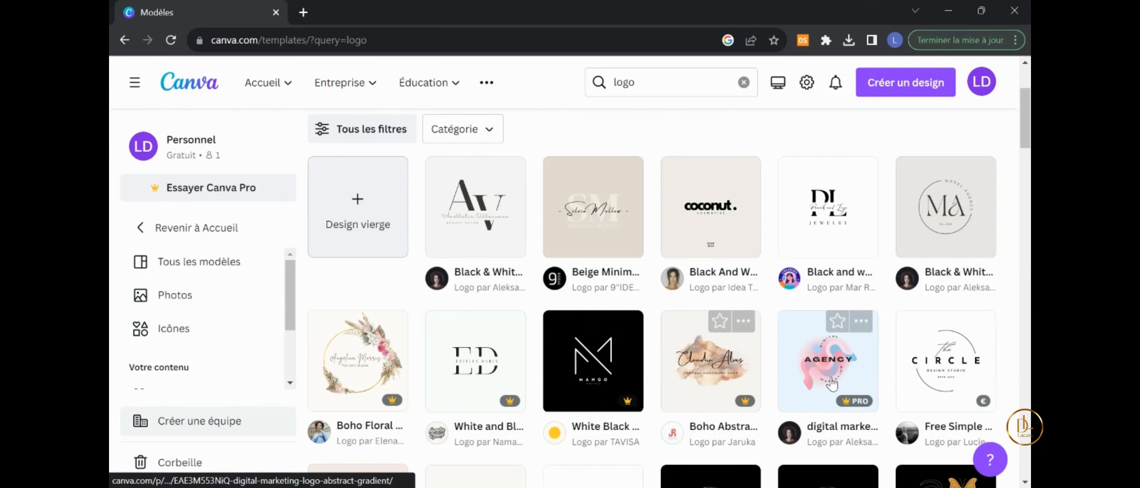
scroll(554, 369, "down", 3)
scroll(509, 300, "up", 3)
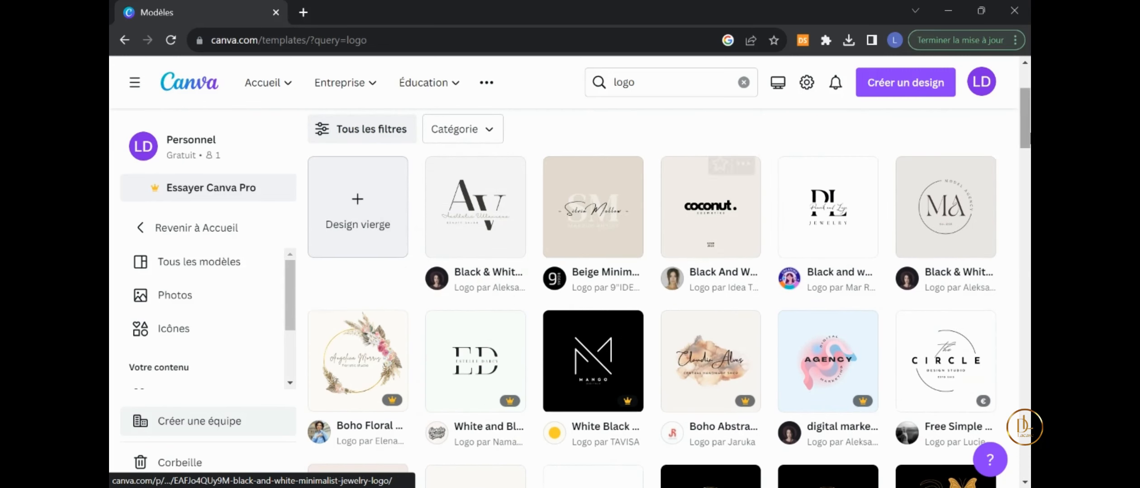
scroll(787, 263, "down", 10)
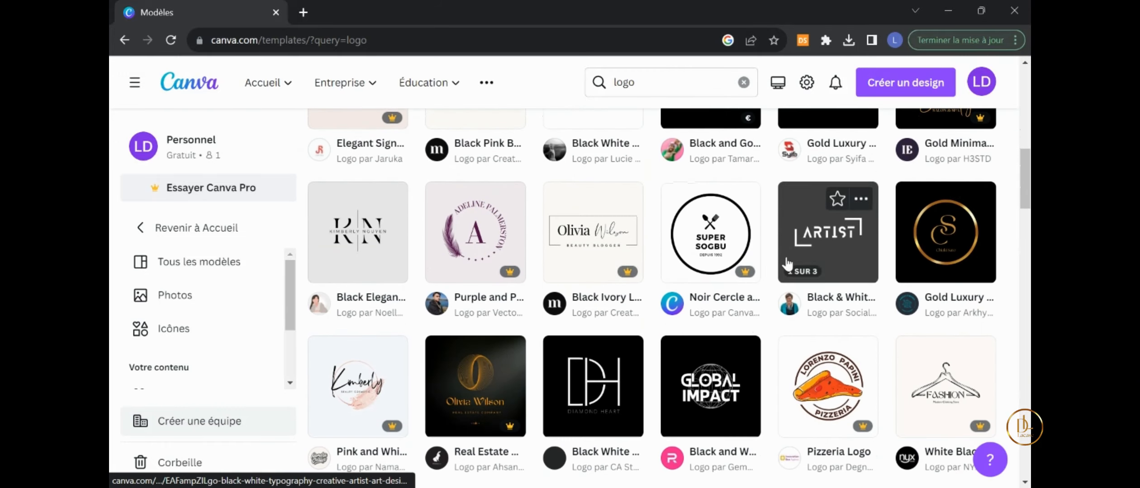
scroll(944, 271, "down", 6)
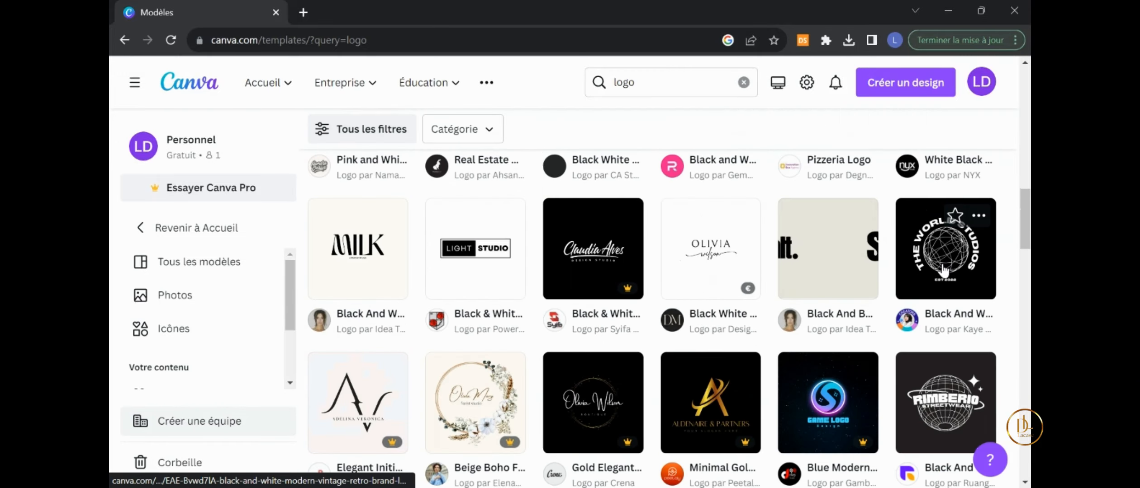
left_click(943, 267)
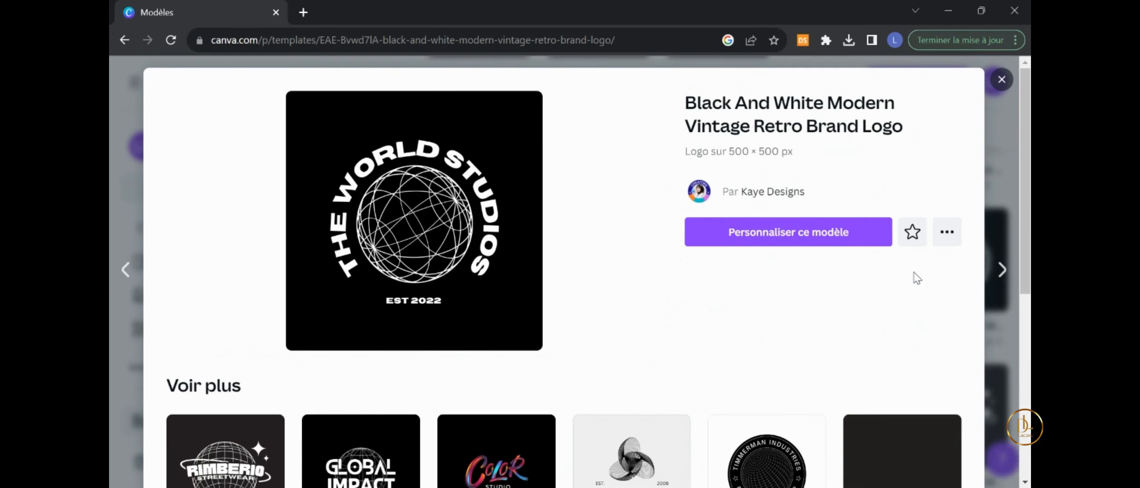
left_click(773, 231)
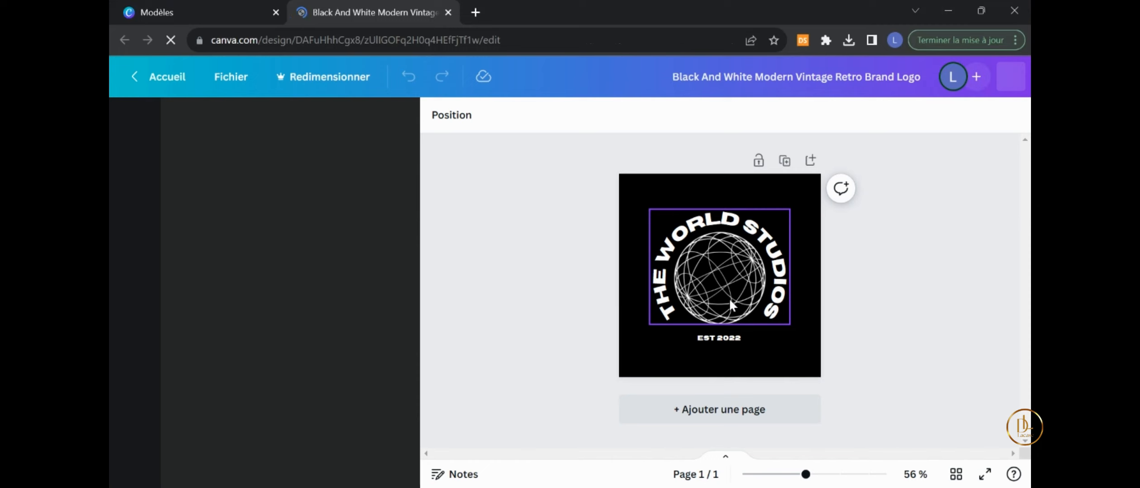
Step: Skip the editor introduction and replace the curved "THE WORLD STUDIOS" text with "AIDE MOI"
left_click(682, 311)
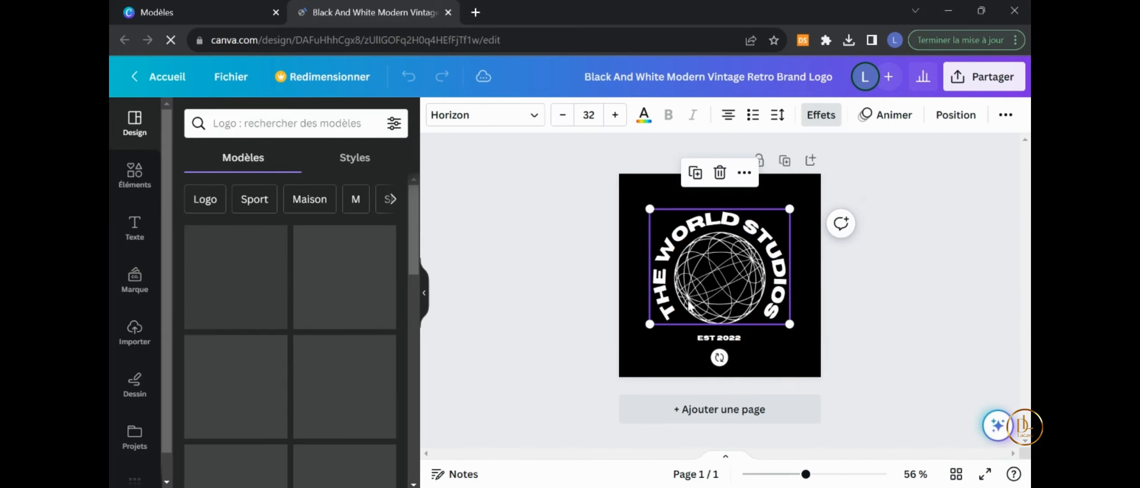
left_click(683, 311)
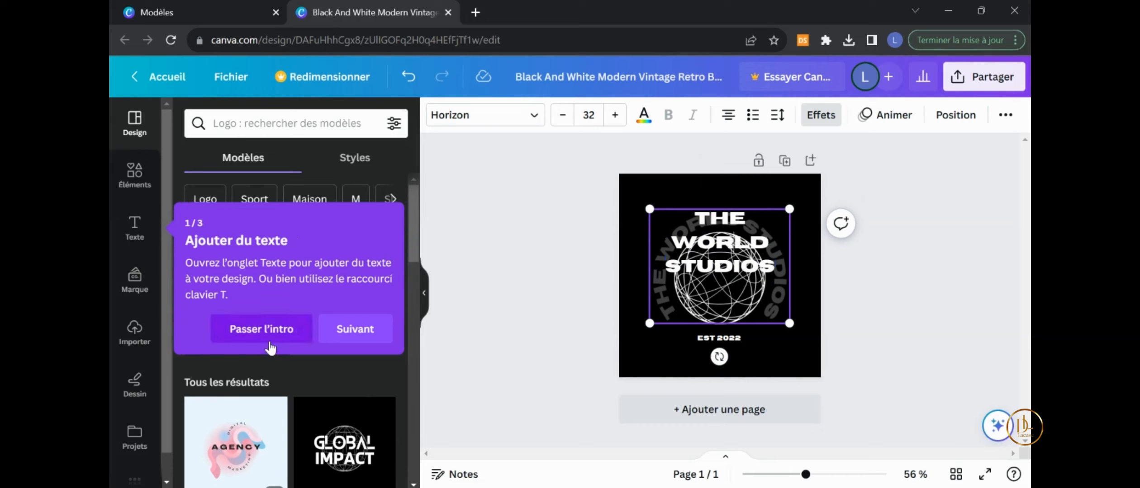
left_click(234, 337)
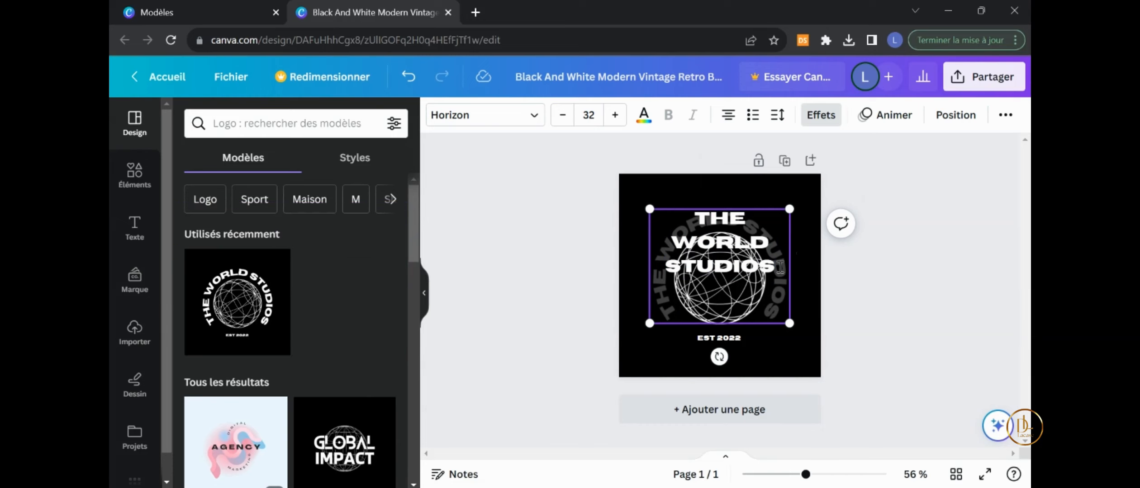
left_click_drag(780, 267, 671, 231)
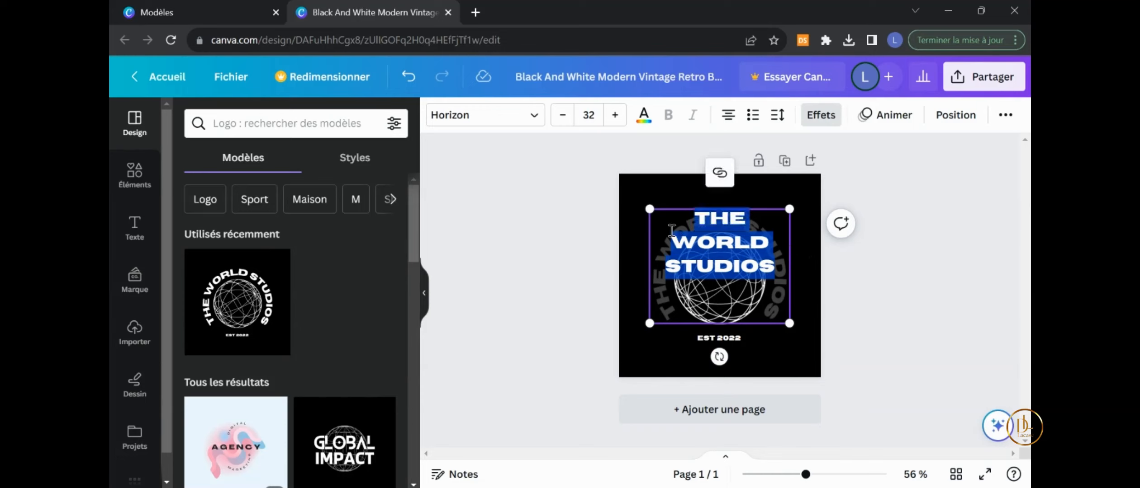
key("BackSpace")
type("AIDE")
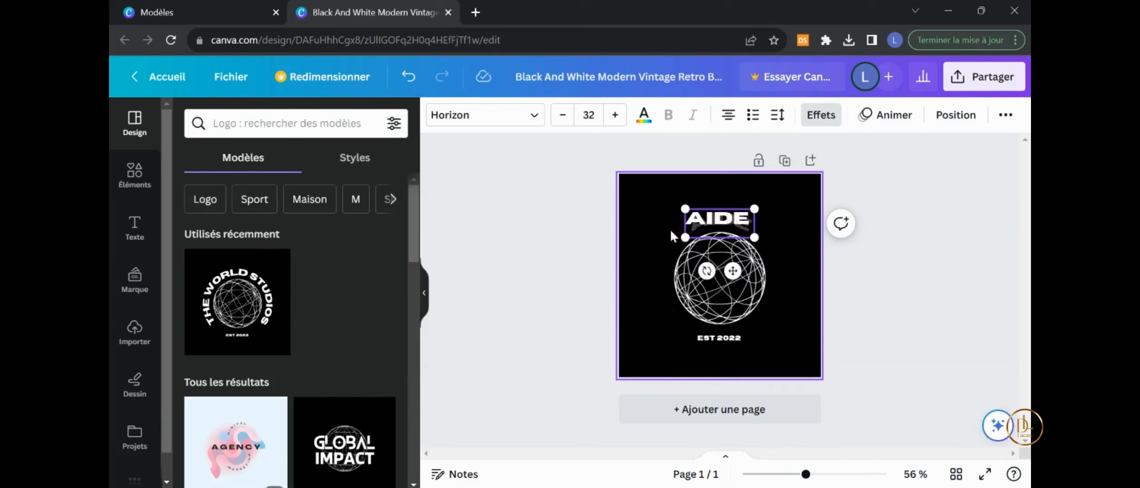
type(" MOI")
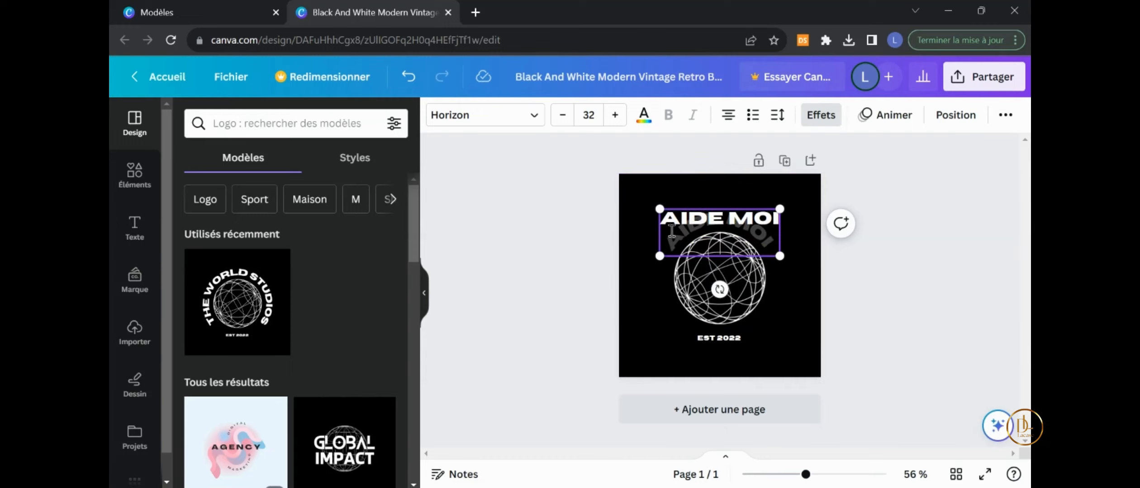
left_click(911, 285)
Step: Recolour the wireframe globe from white to coral red using the default solid colours
left_click(719, 317)
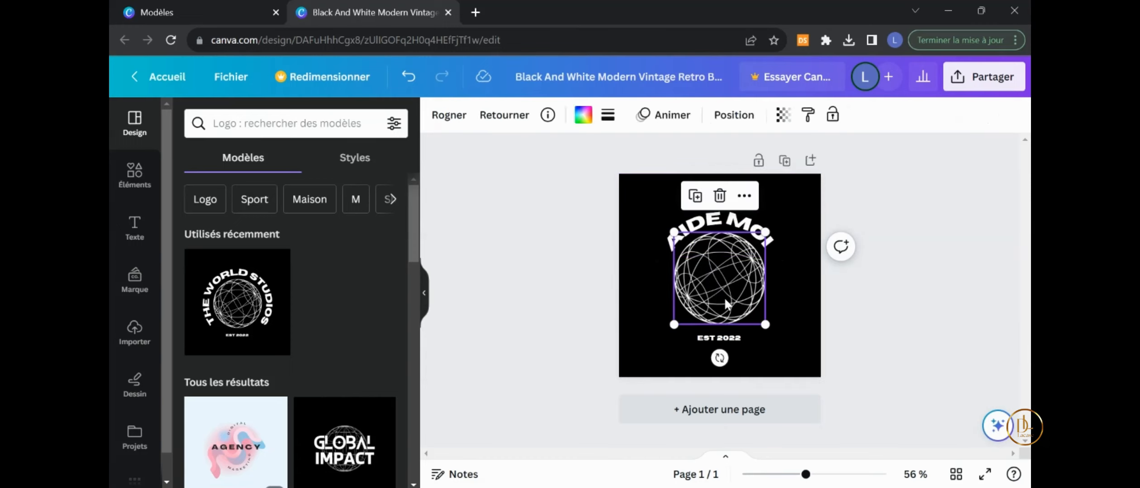
left_click(675, 115)
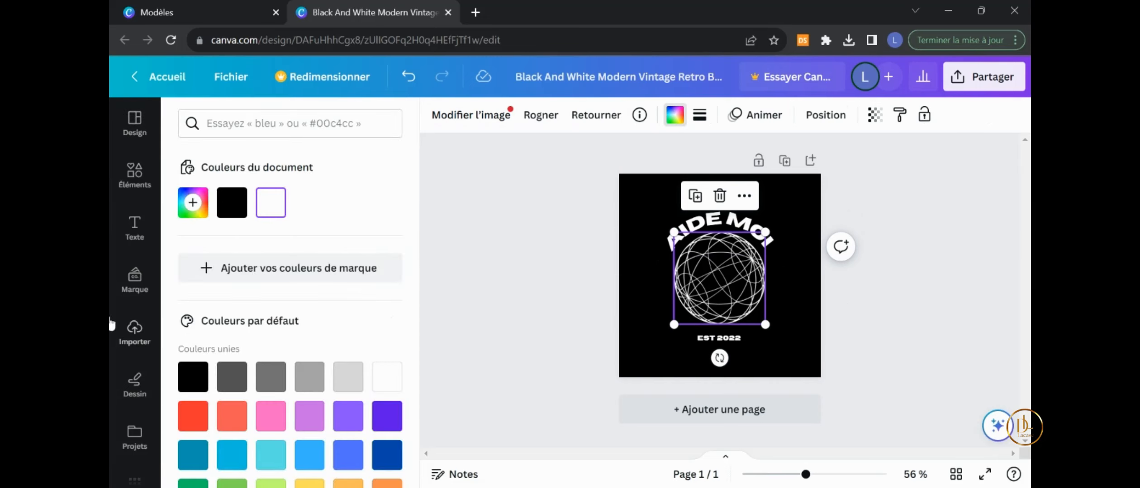
left_click(192, 416)
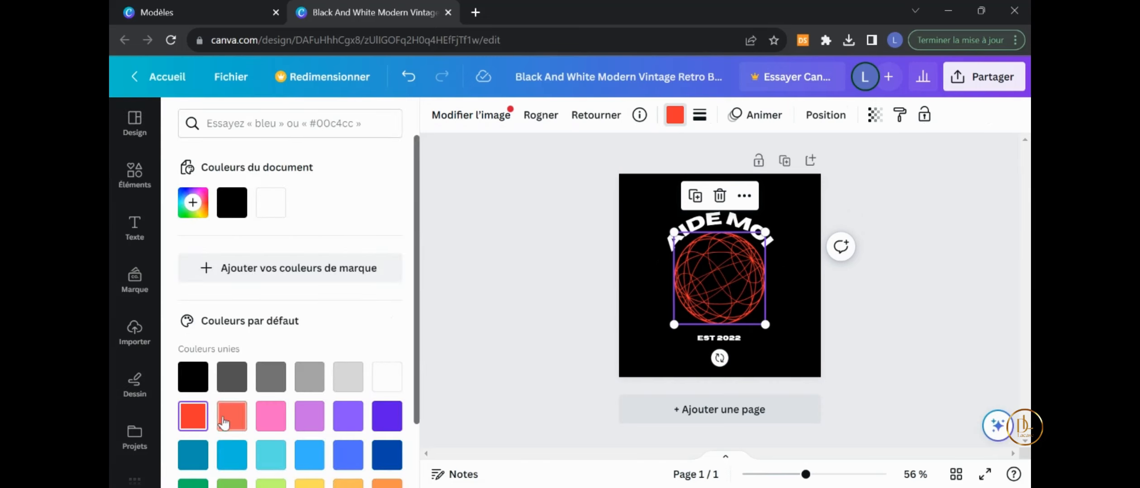
Step: Change the curved "AIDE MOI" text to the same coral red as the globe
left_click(719, 226)
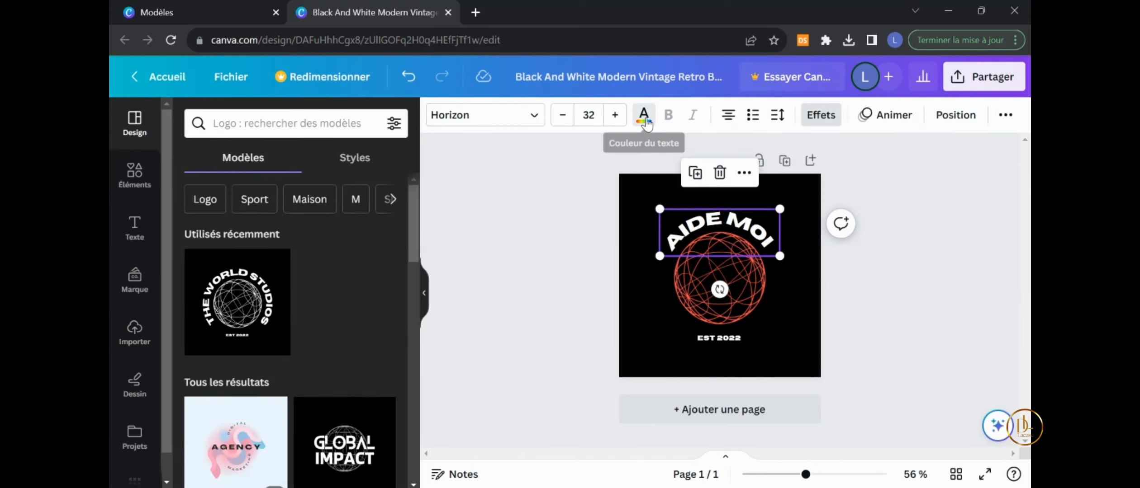
left_click(650, 126)
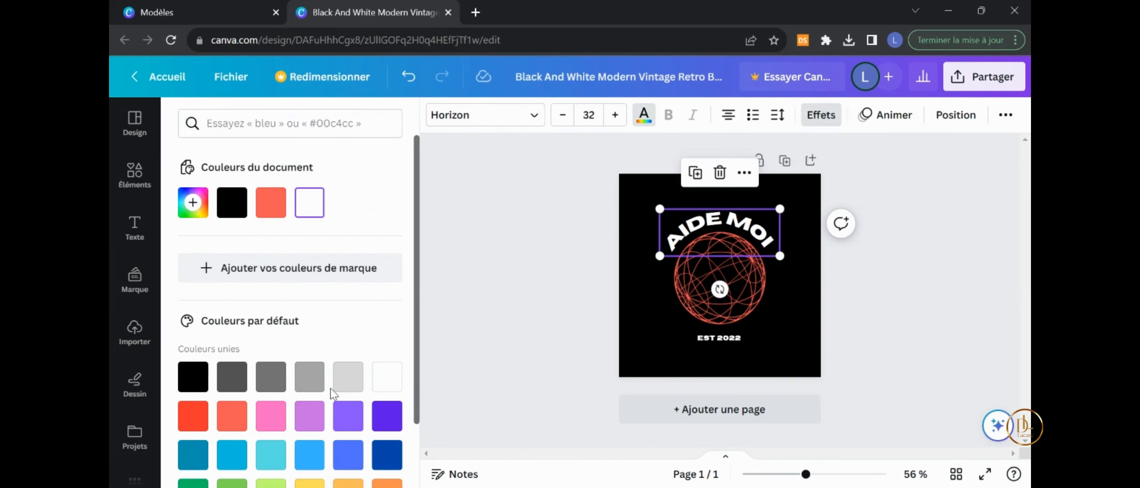
scroll(307, 393, "down", 2)
left_click(231, 355)
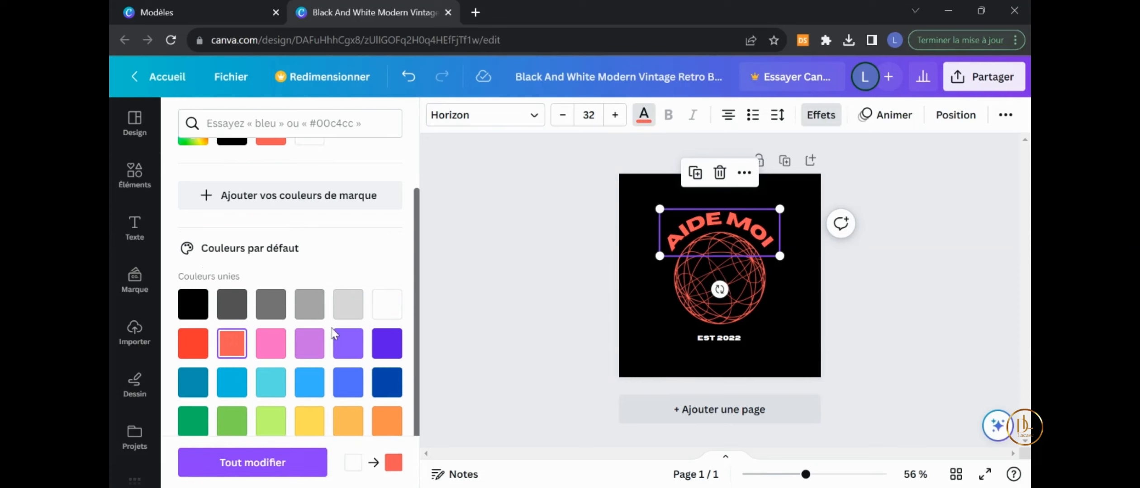
Step: Delete the small "EST 2022" text beneath the globe
left_click(735, 287)
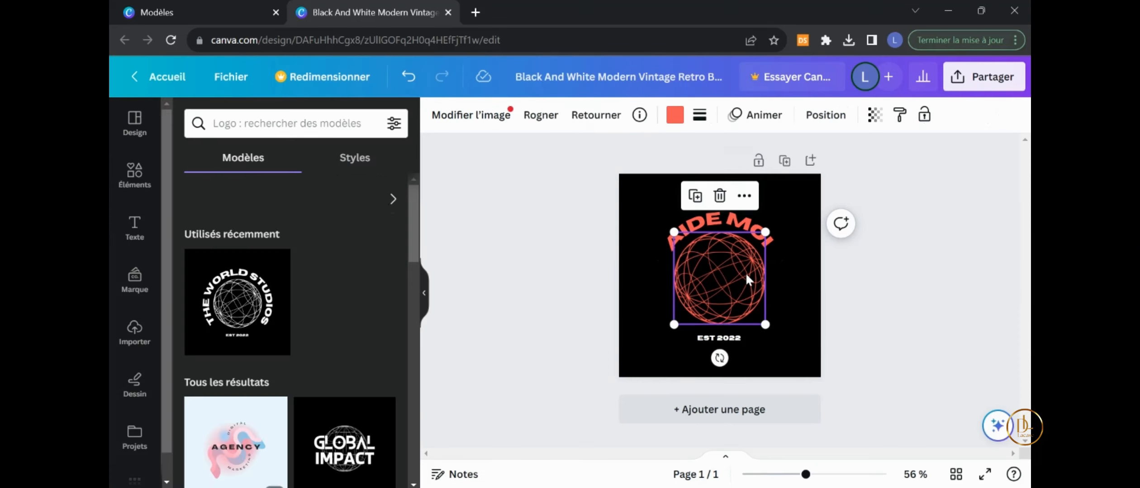
left_click(701, 338)
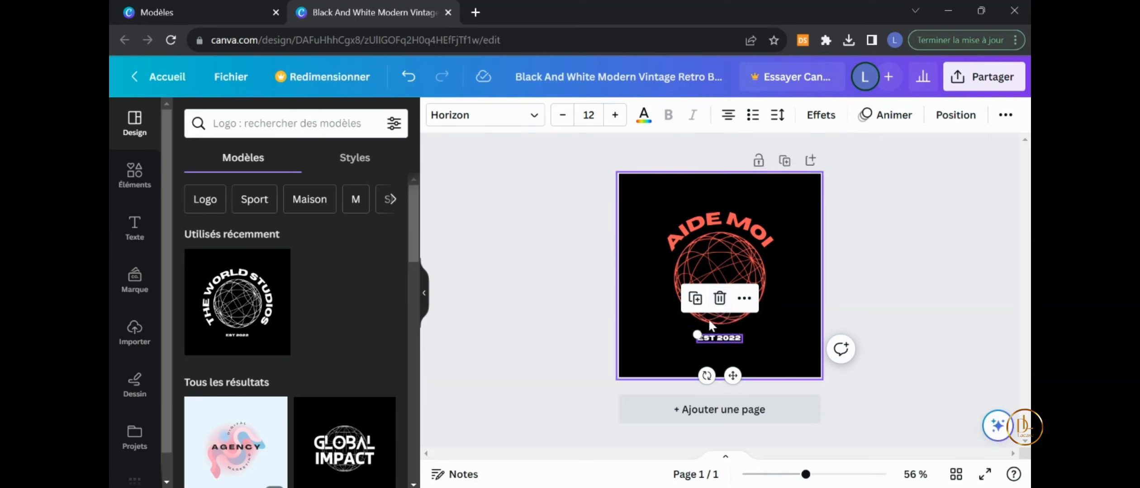
left_click(718, 300)
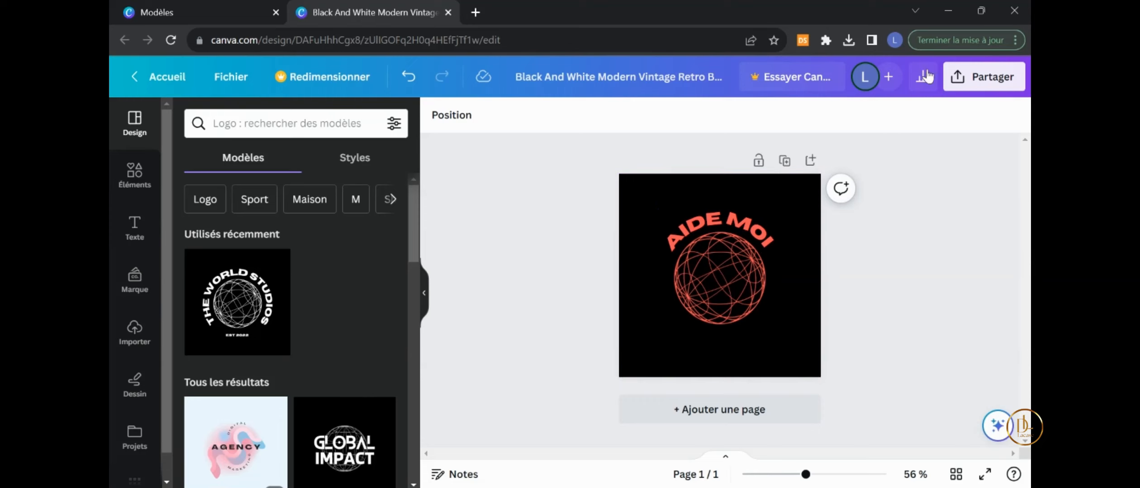
Step: Open the "Imprimez avec Canva" sharing option and look through the printable products offered for the logo
left_click(983, 77)
scroll(871, 221, "down", 3)
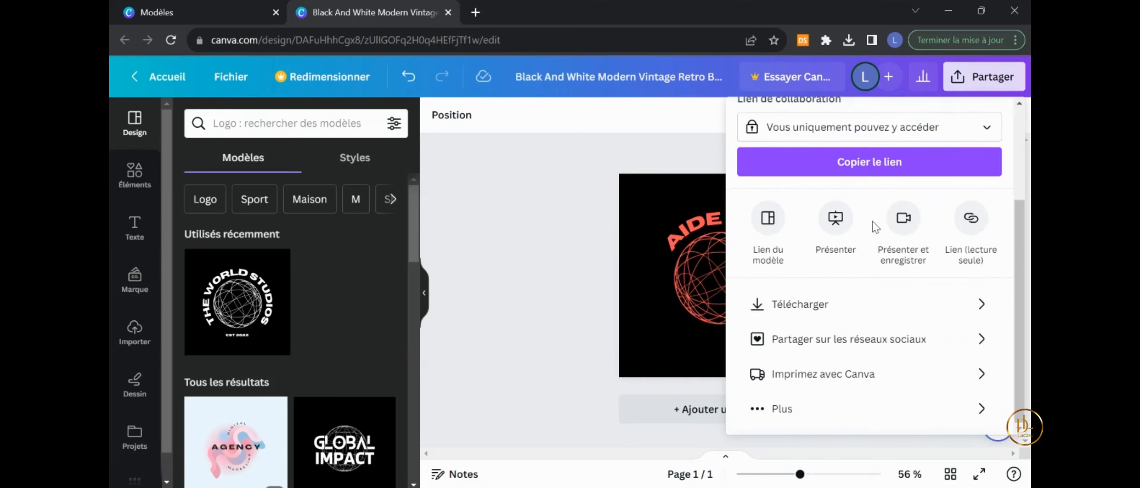
left_click(834, 376)
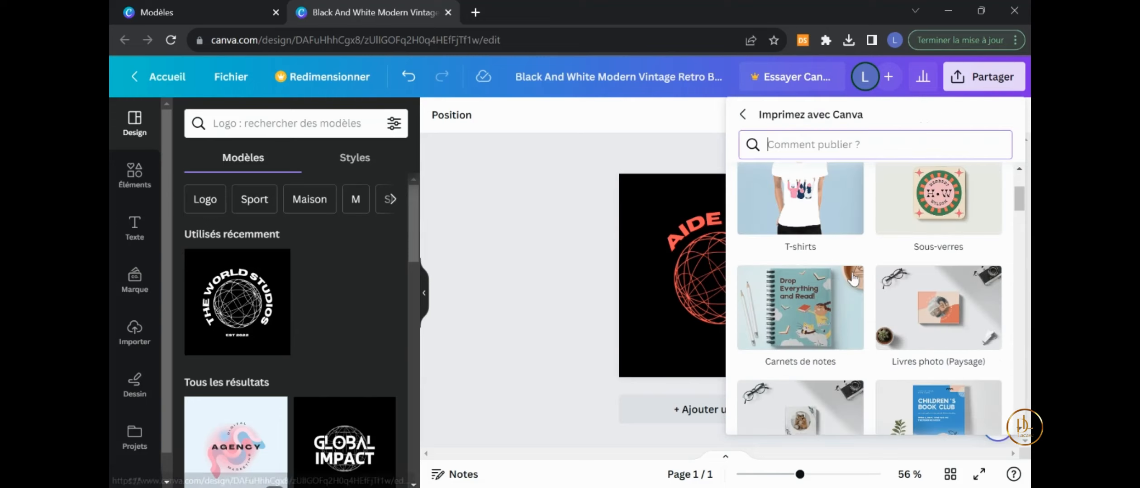
scroll(871, 269, "down", 3)
scroll(871, 265, "up", 4)
scroll(864, 271, "down", 2)
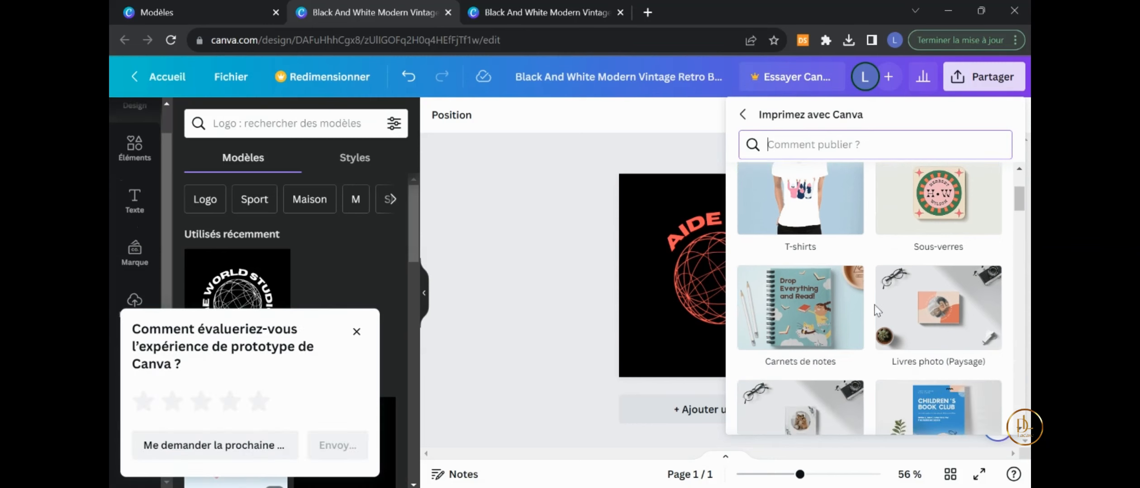
Step: Resize the logo design for T-shirt printing, start creating, and view the shirt mockup enlarged
left_click(791, 222)
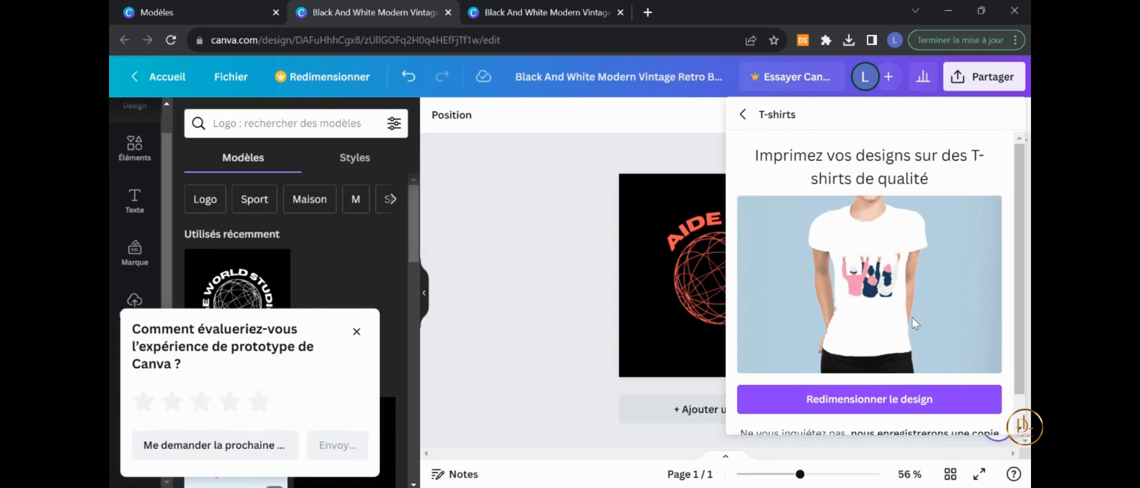
left_click(886, 406)
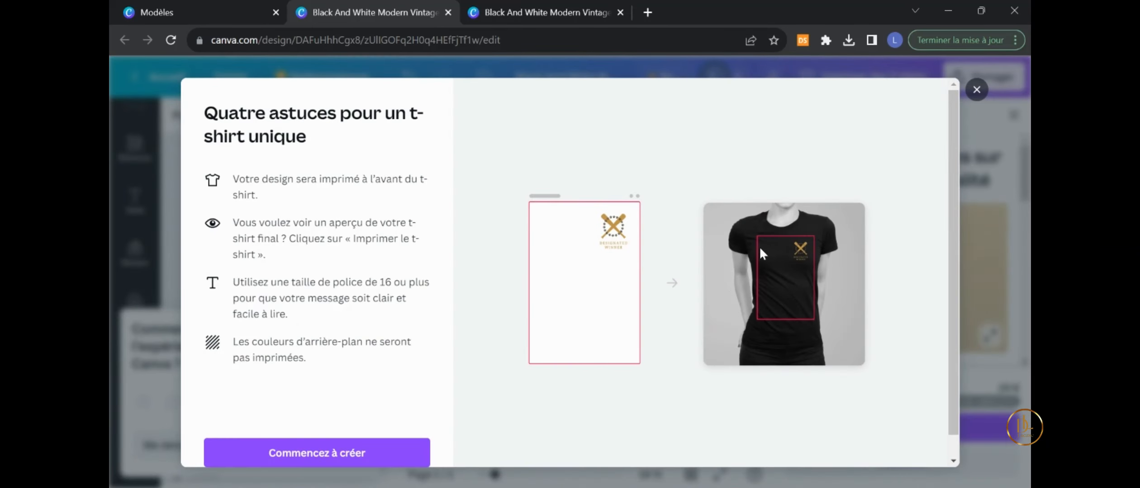
left_click(329, 452)
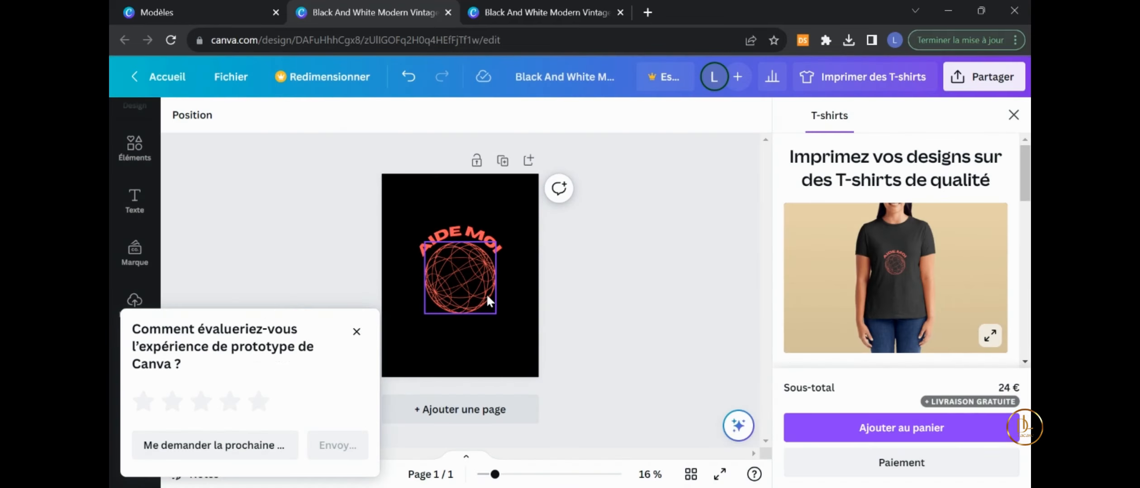
left_click(990, 336)
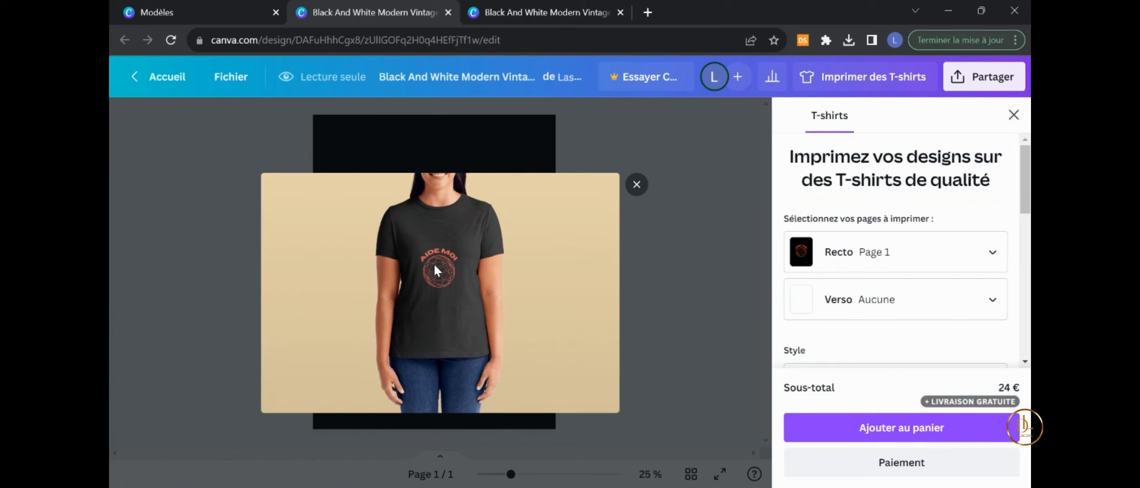
left_click(636, 185)
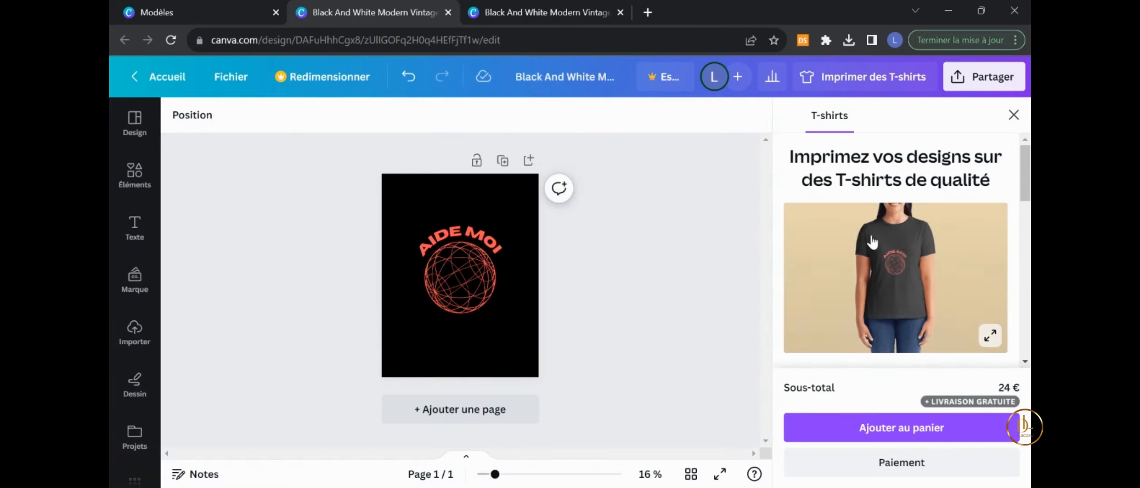
Step: Configure the T-shirt order with size L and the colour Gris
scroll(1012, 225, "down", 3)
scroll(949, 229, "down", 5)
scroll(904, 253, "up", 2)
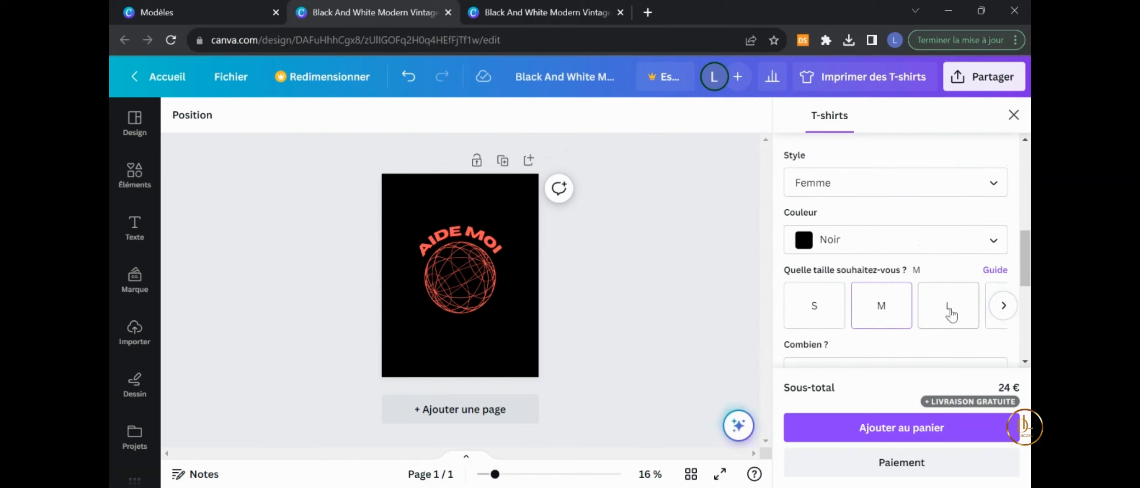
left_click(948, 306)
left_click(827, 246)
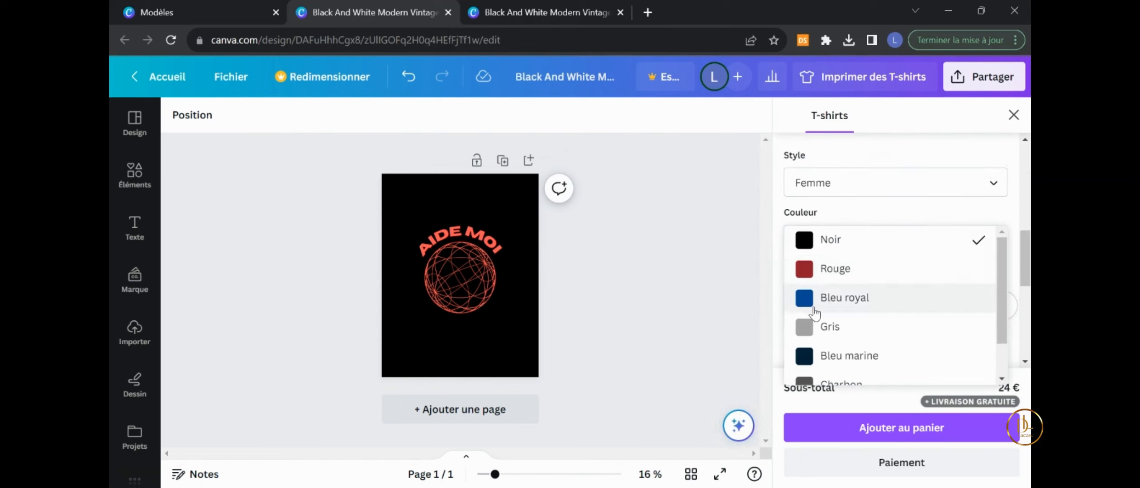
scroll(809, 326, "down", 1)
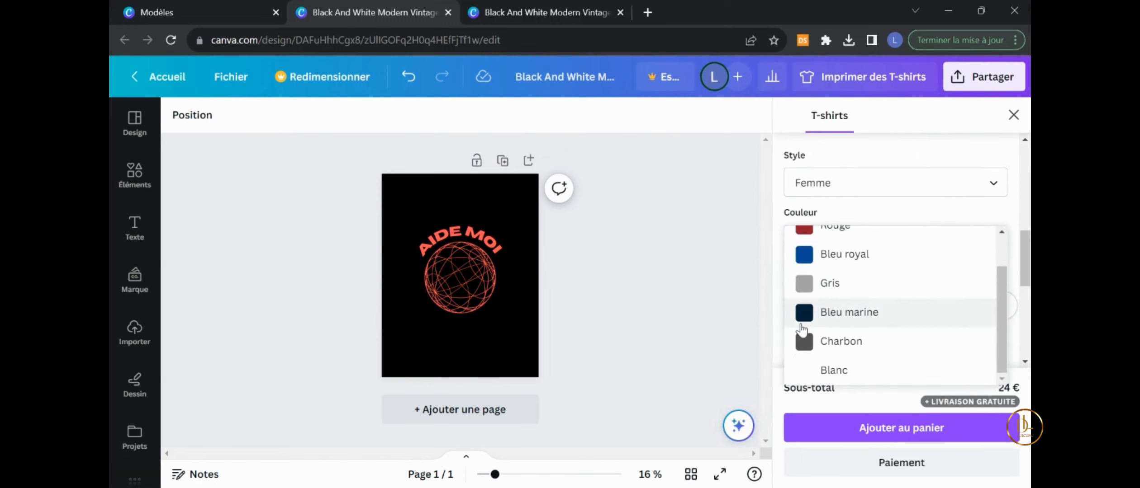
scroll(802, 329, "up", 1)
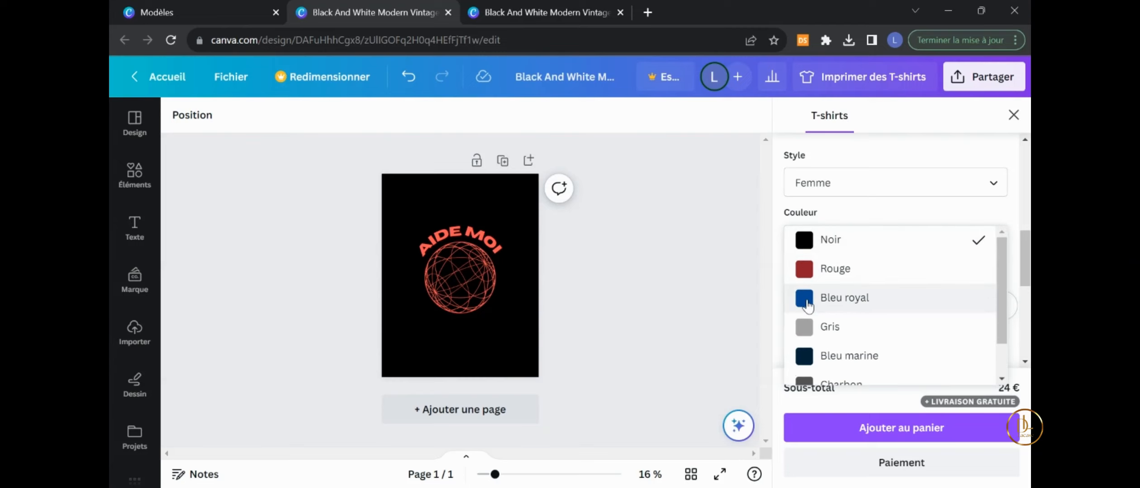
left_click(805, 326)
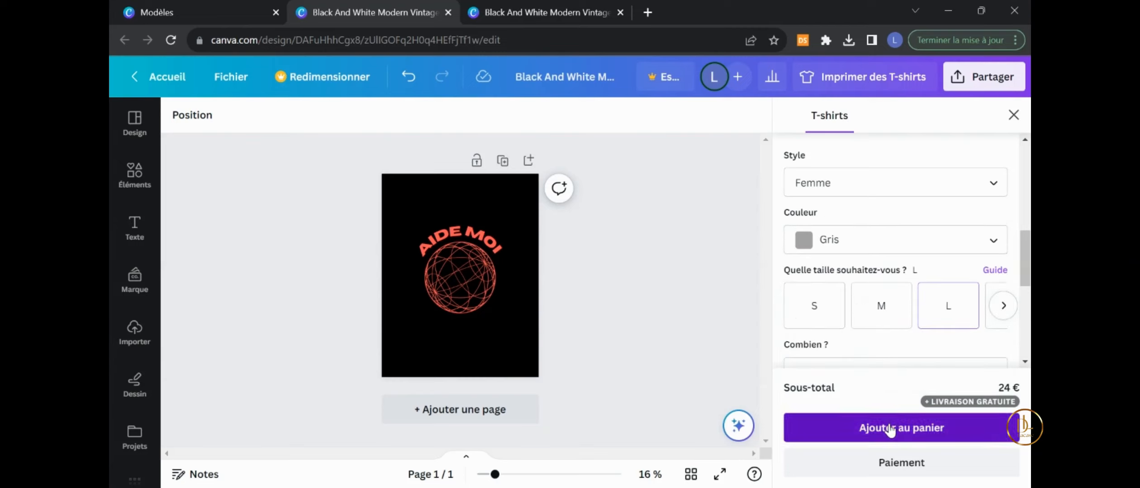
Step: Add the configured T-shirt to the cart and remove it again
left_click(956, 437)
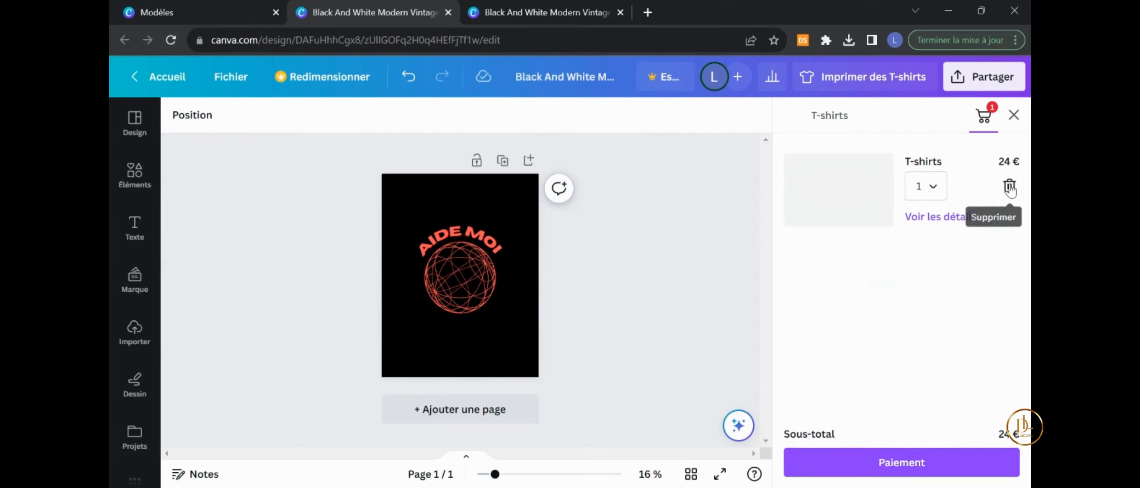
left_click(1007, 186)
Step: Enlarge the grey T-shirt mockup to check how the logo looks on it, and close the preview
left_click(989, 335)
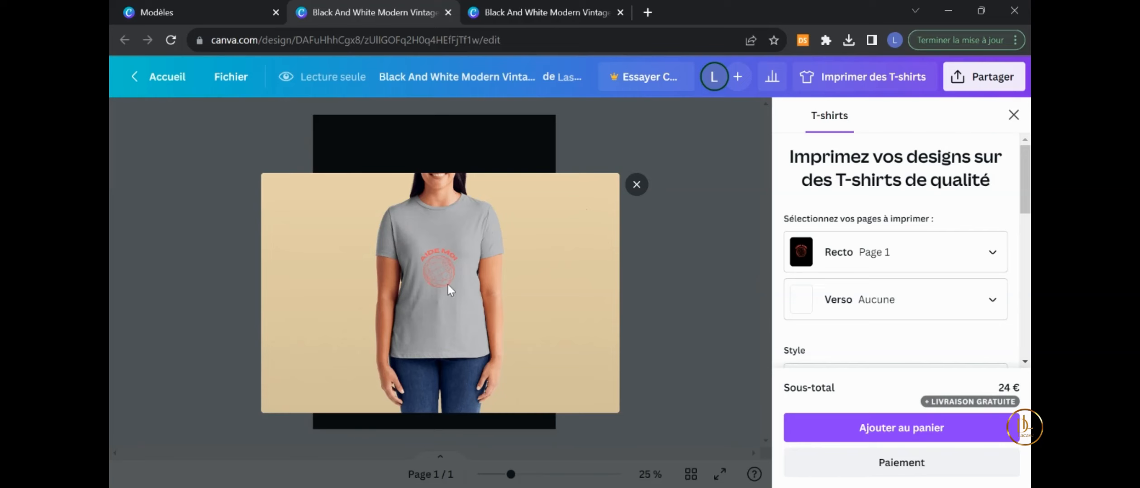
left_click(645, 189)
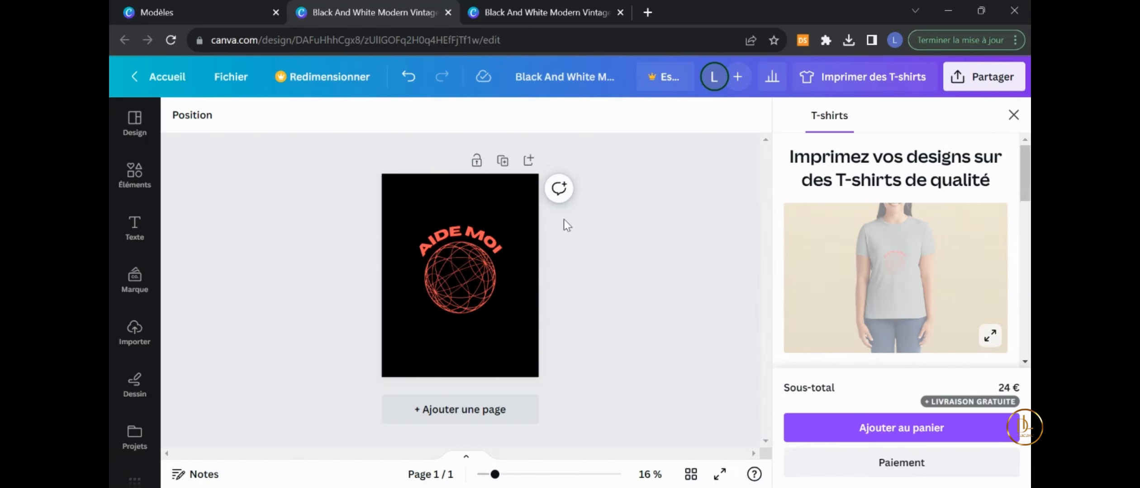
Step: Apply the Scintillement animation to the wireframe globe and raise its speed close to the maximum
left_click(459, 271)
left_click(506, 116)
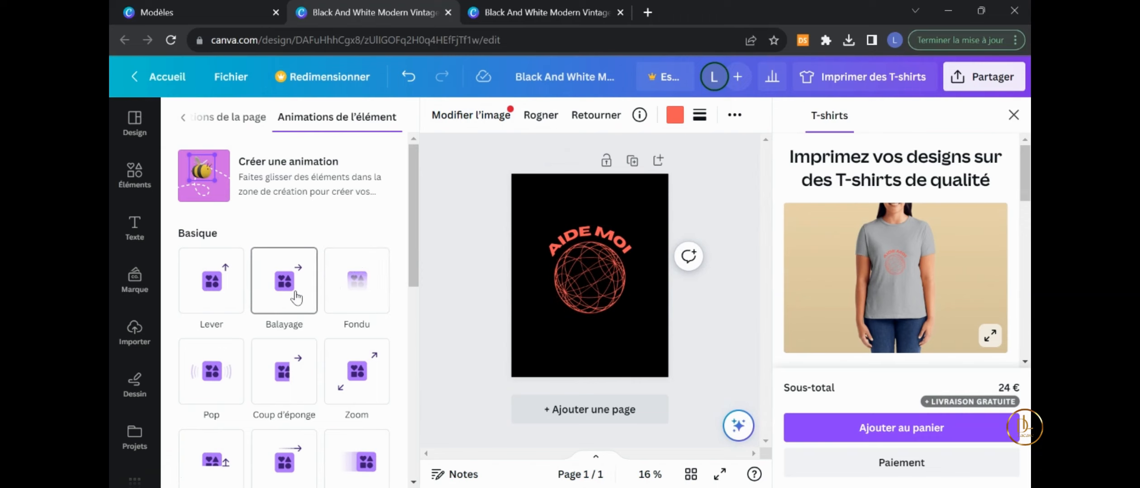
scroll(298, 298, "down", 3)
scroll(315, 322, "down", 5)
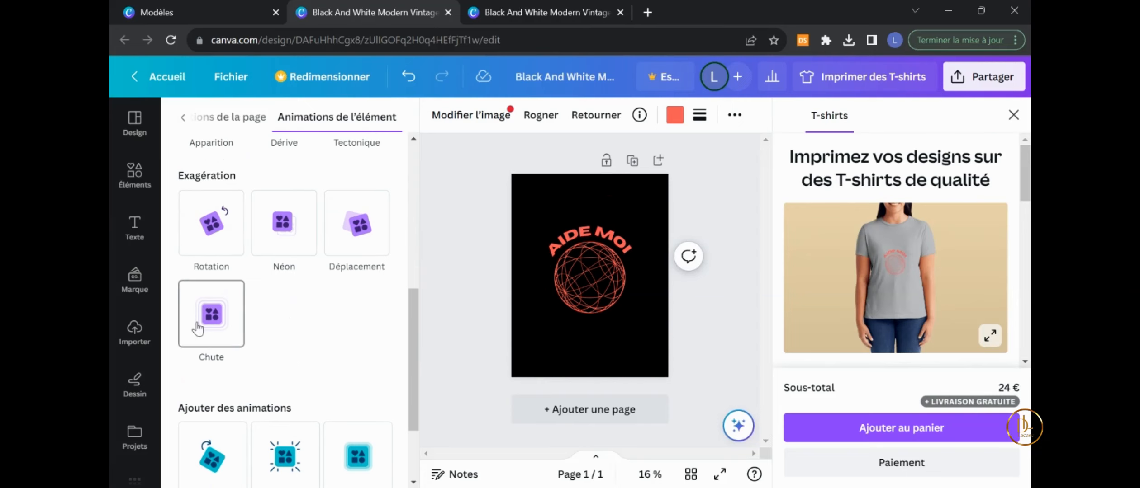
scroll(278, 372, "down", 3)
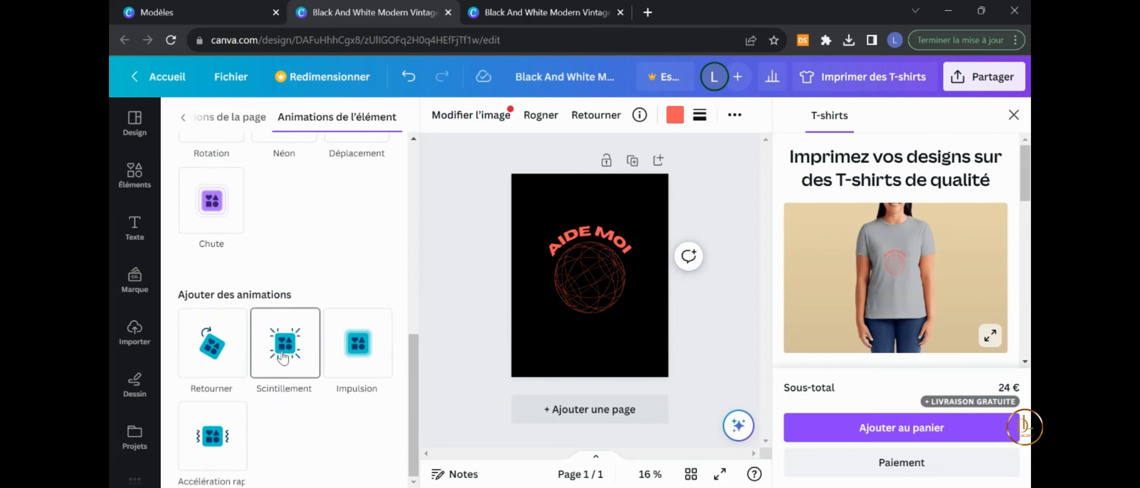
left_click(283, 358)
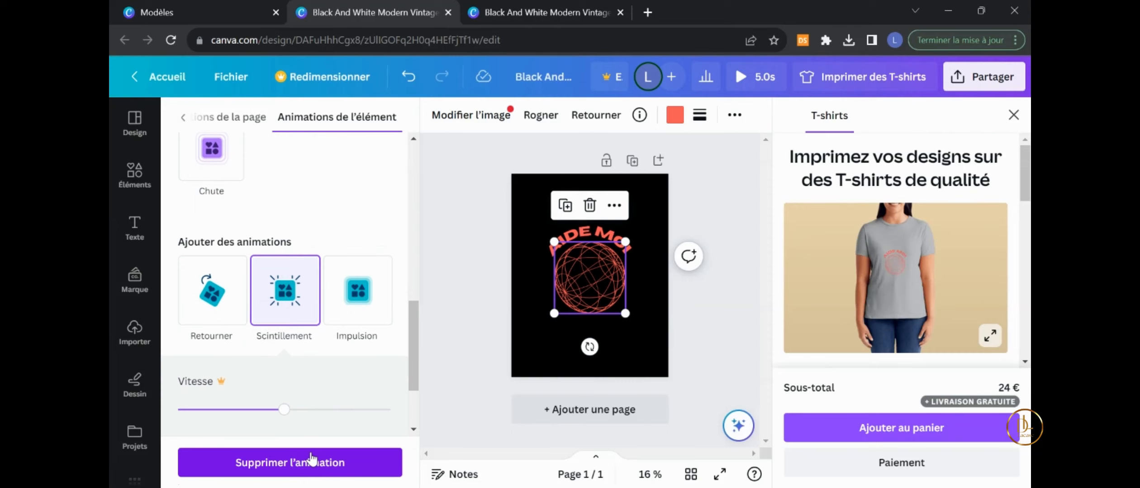
left_click_drag(285, 410, 374, 409)
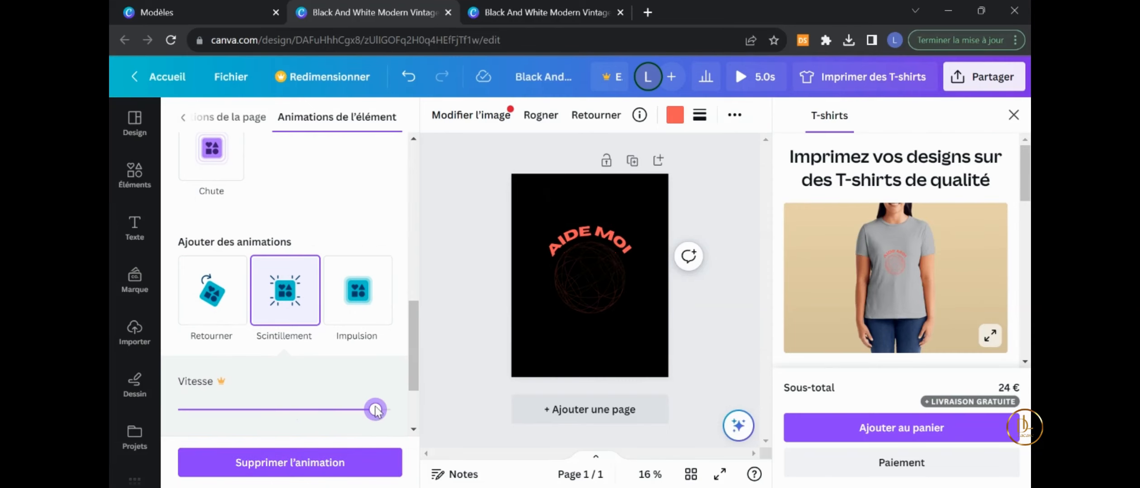
left_click(914, 87)
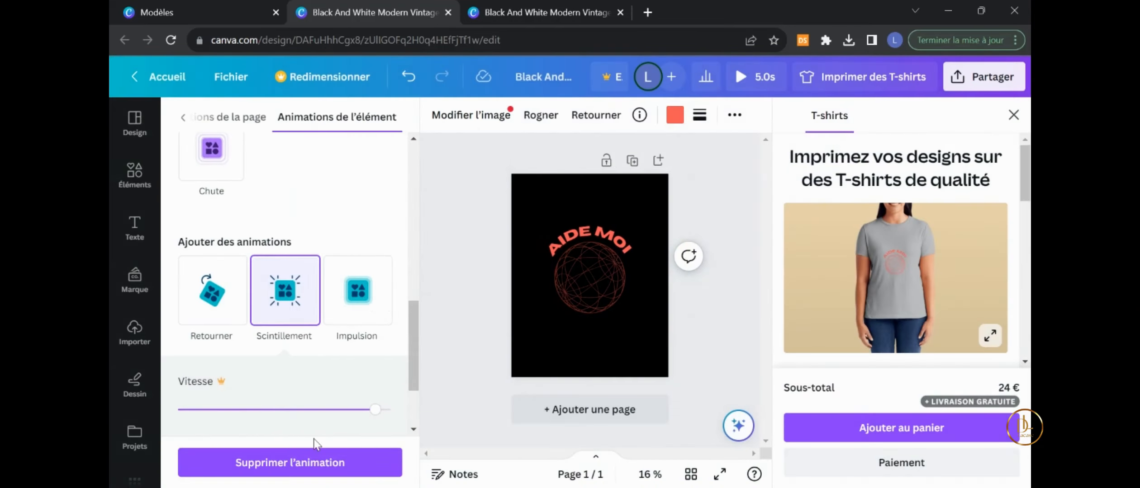
left_click(262, 325)
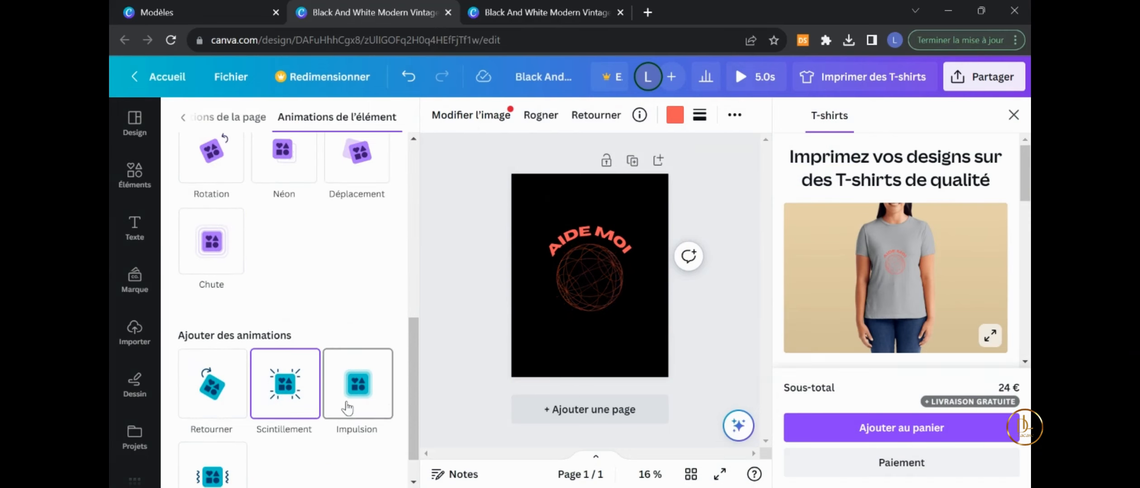
left_click(444, 291)
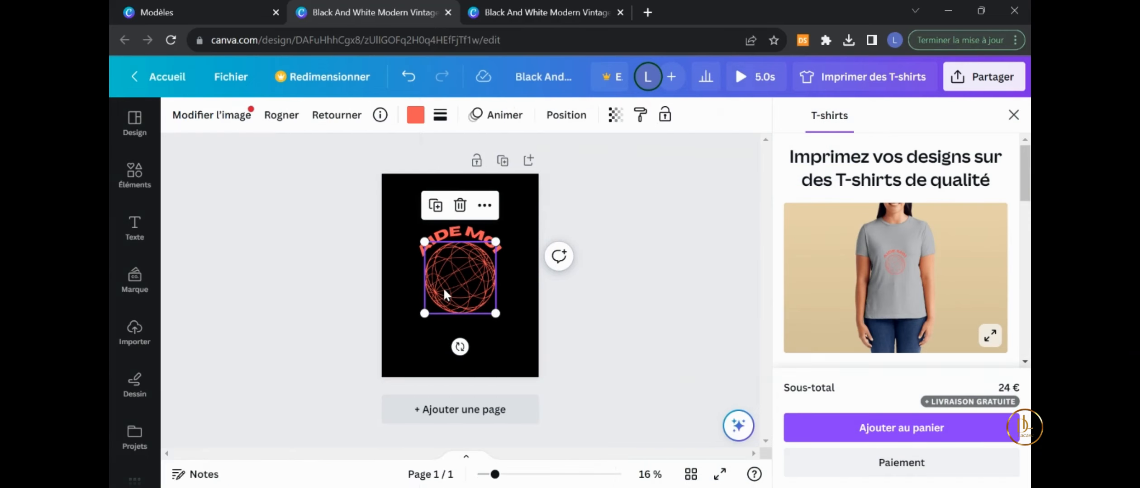
Step: Apply the Coup d'éponge entrance animation to the "AIDE MOI" text and close the T-shirt ordering options
left_click(486, 245)
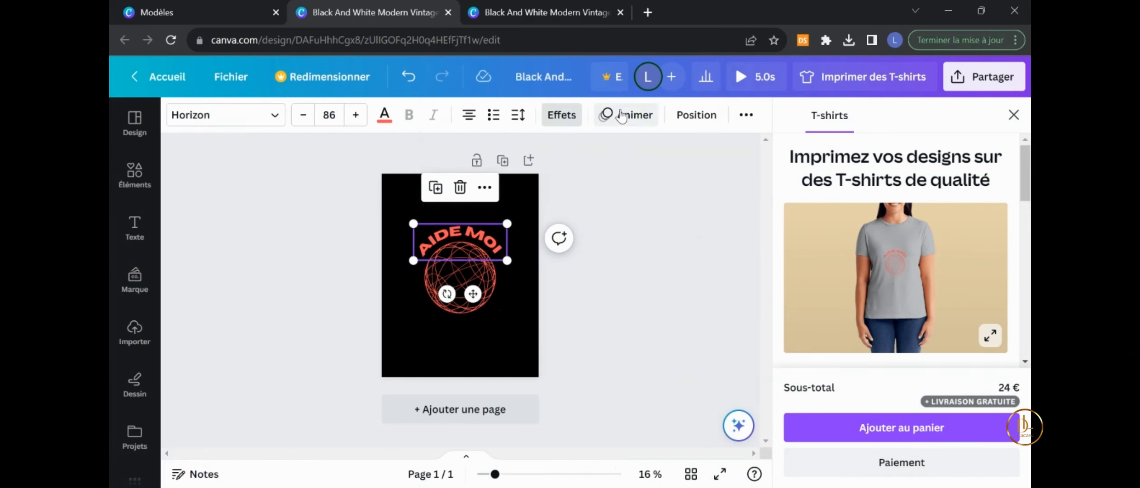
left_click(622, 116)
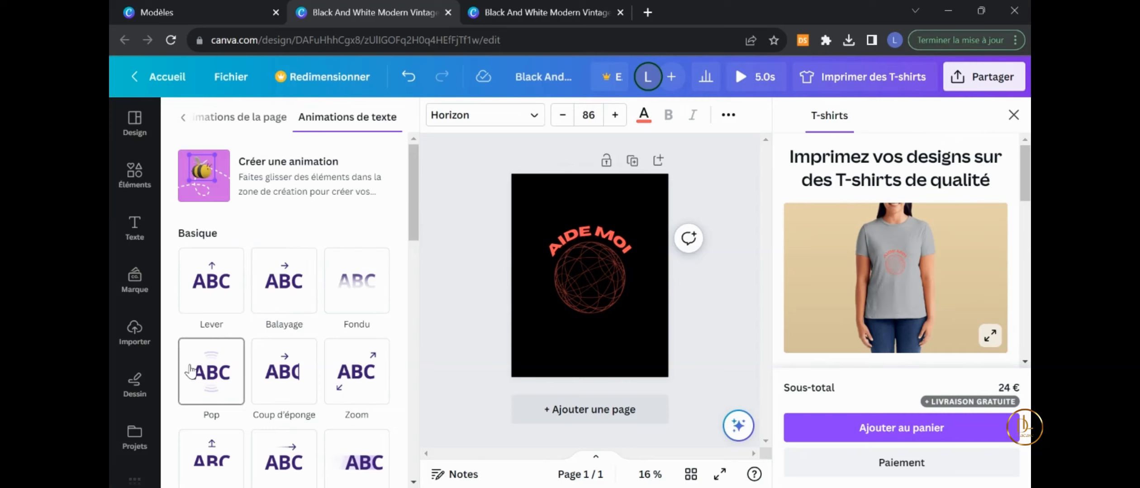
left_click(257, 393)
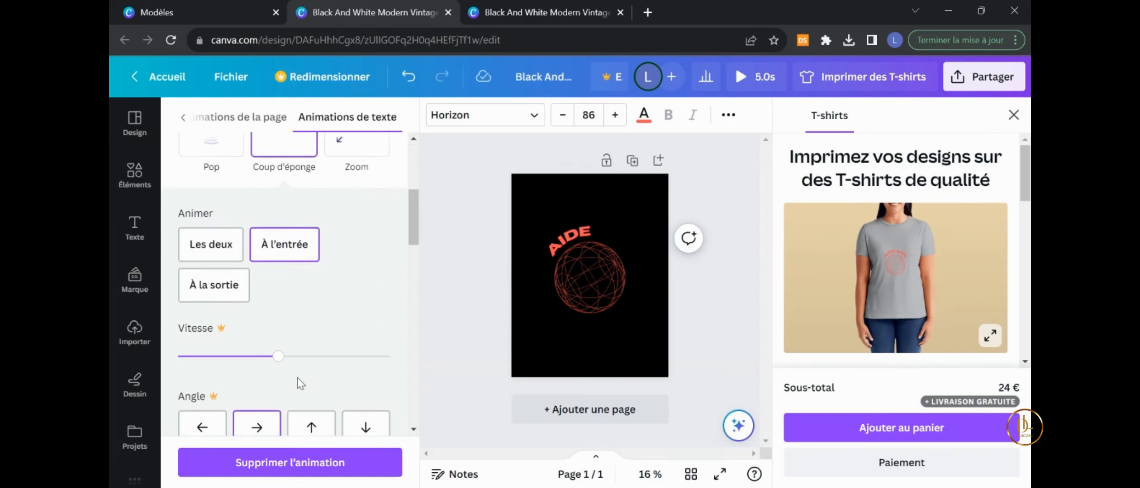
scroll(409, 328, "down", 5)
left_click(744, 241)
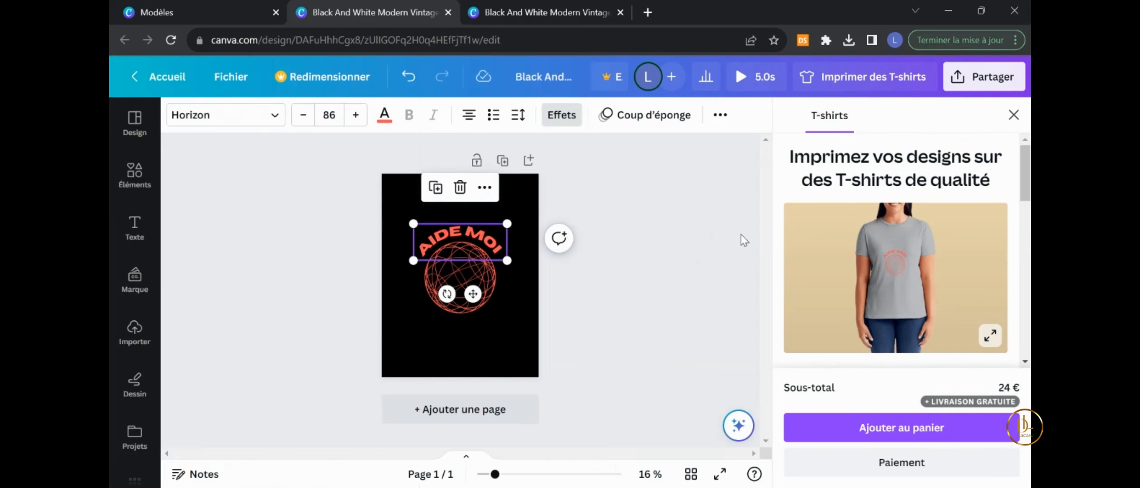
left_click(1012, 116)
left_click(451, 318)
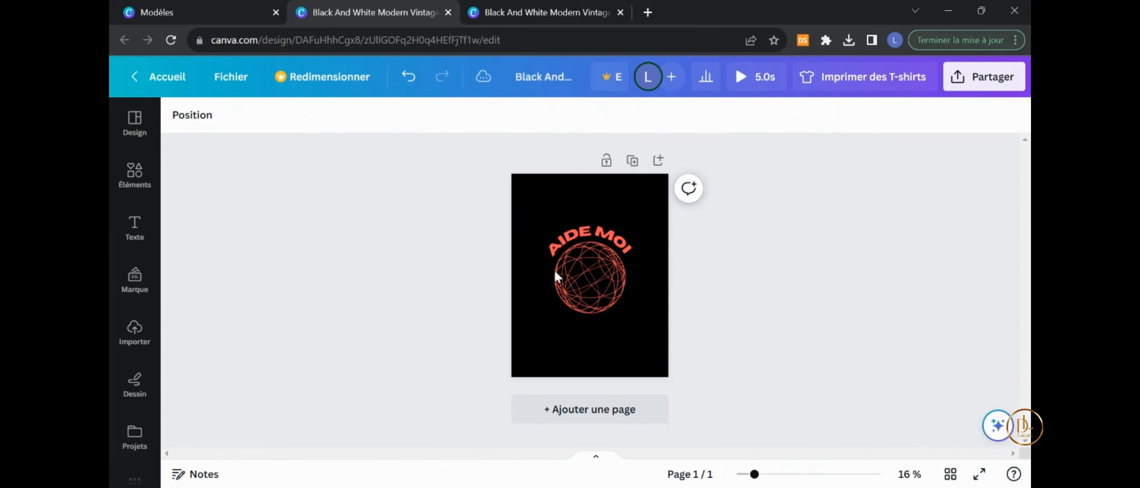
Step: Download the animated logo as a GIF through the sharing options
left_click(972, 77)
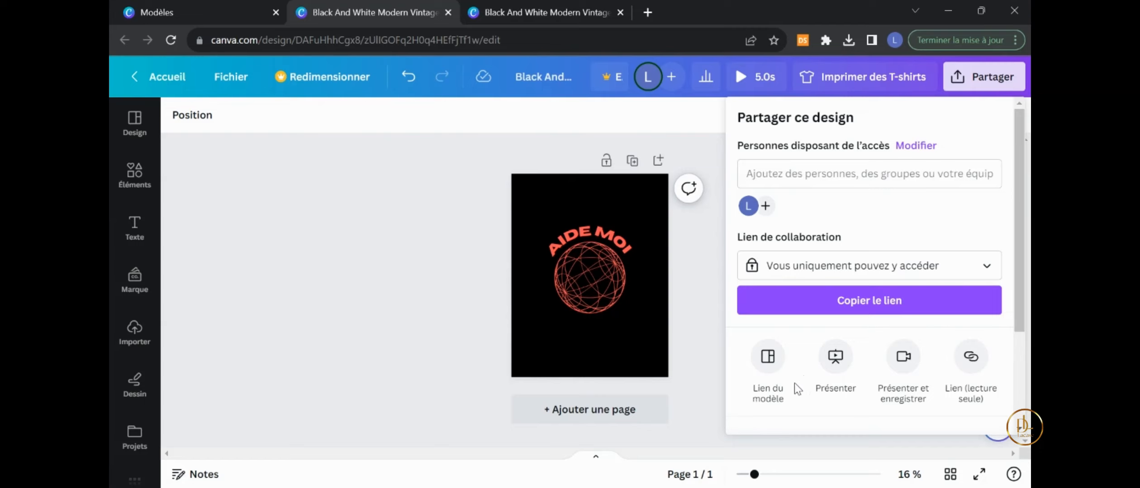
left_click(378, 321)
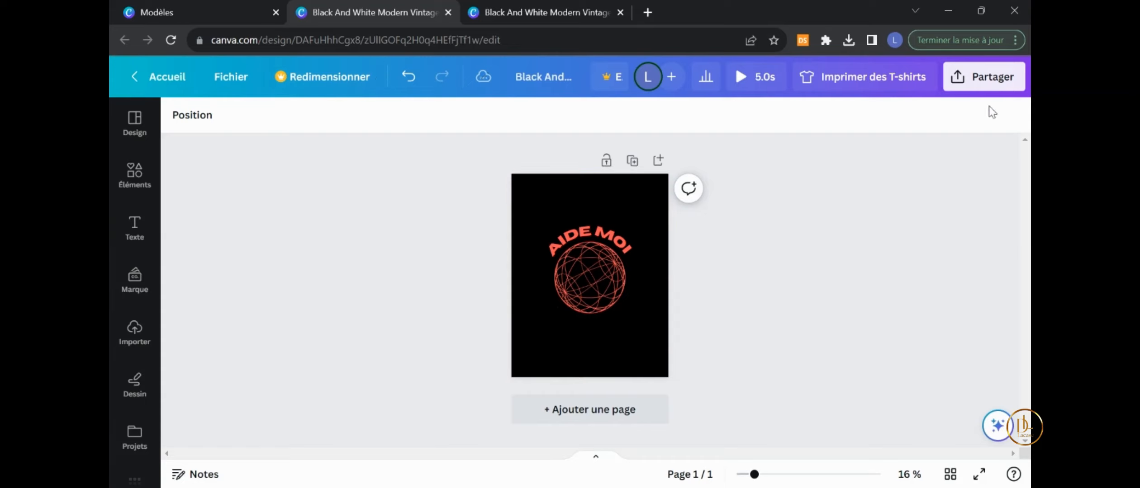
left_click(985, 77)
scroll(826, 358, "down", 3)
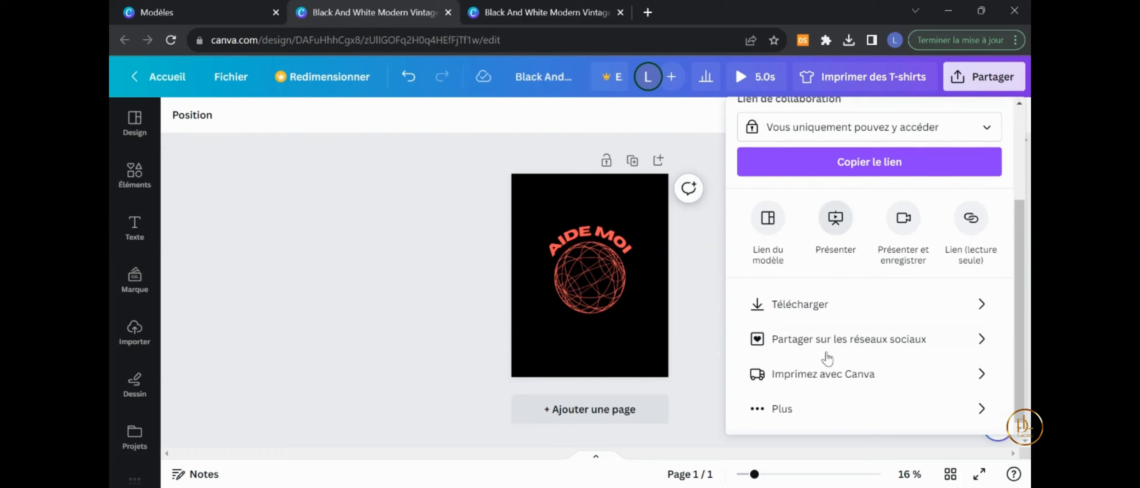
left_click(769, 305)
left_click(900, 192)
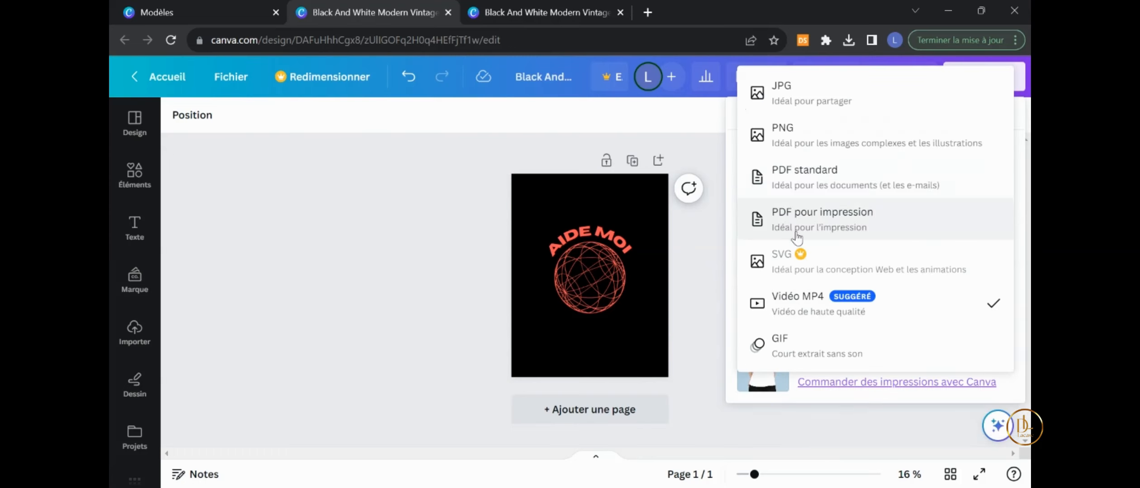
left_click(797, 340)
left_click(844, 301)
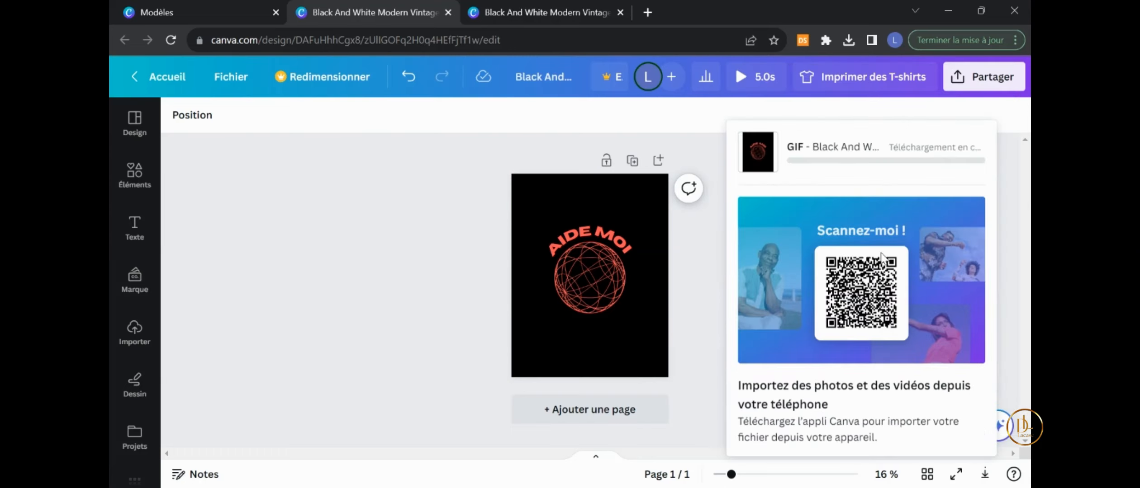
left_click(1010, 115)
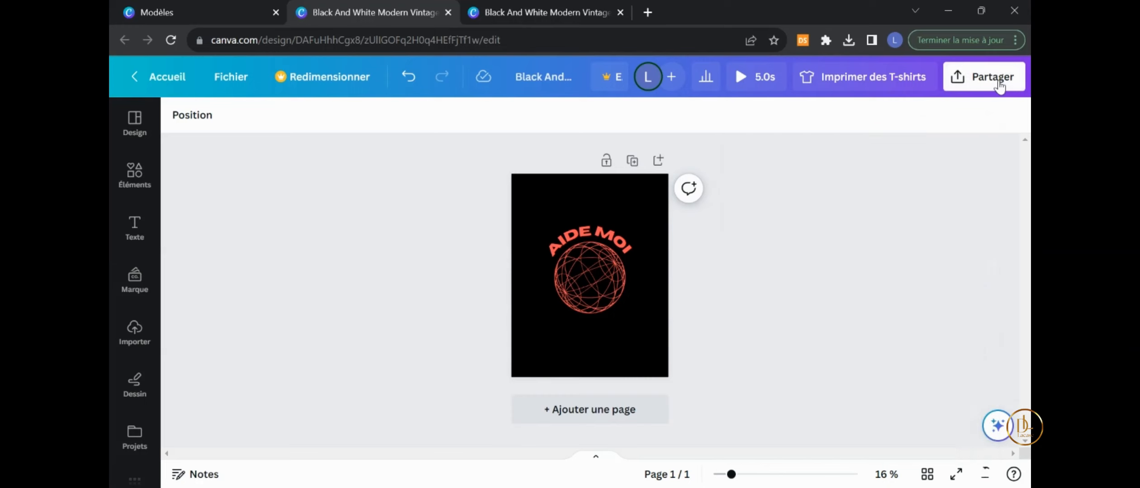
Step: Download the logo again, this time in a still-image format instead of MP4 video
left_click(1004, 77)
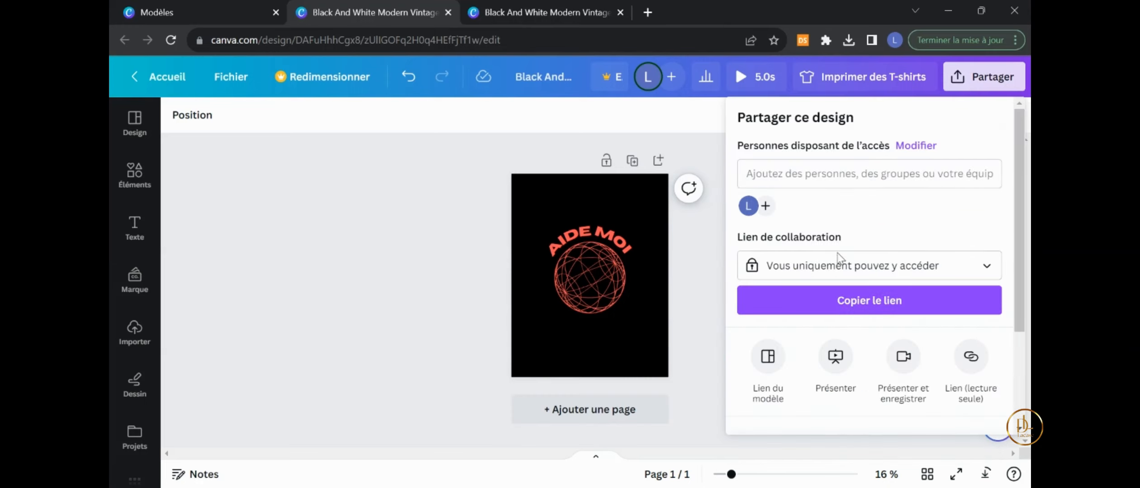
scroll(814, 325, "down", 3)
left_click(795, 299)
left_click(826, 189)
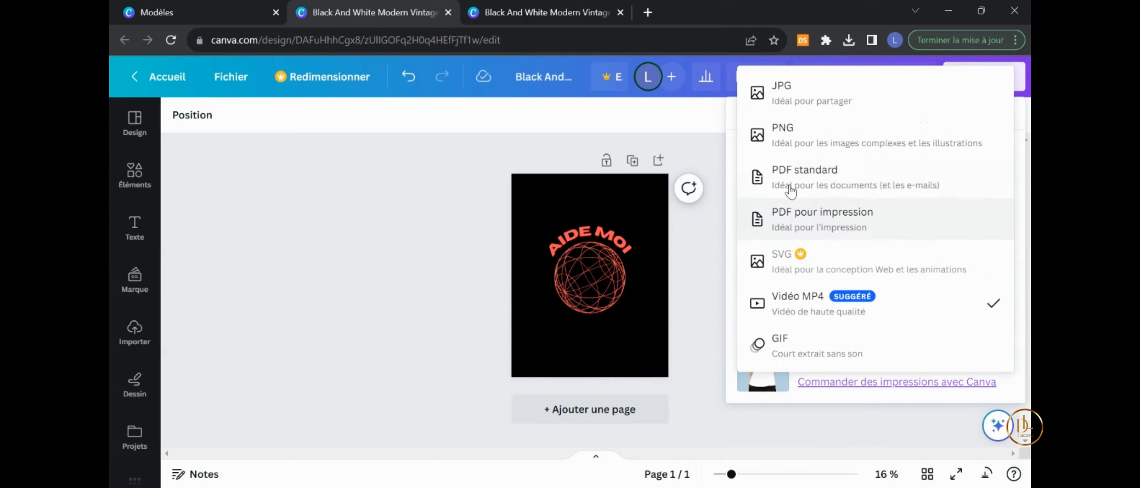
left_click(784, 110)
left_click(826, 351)
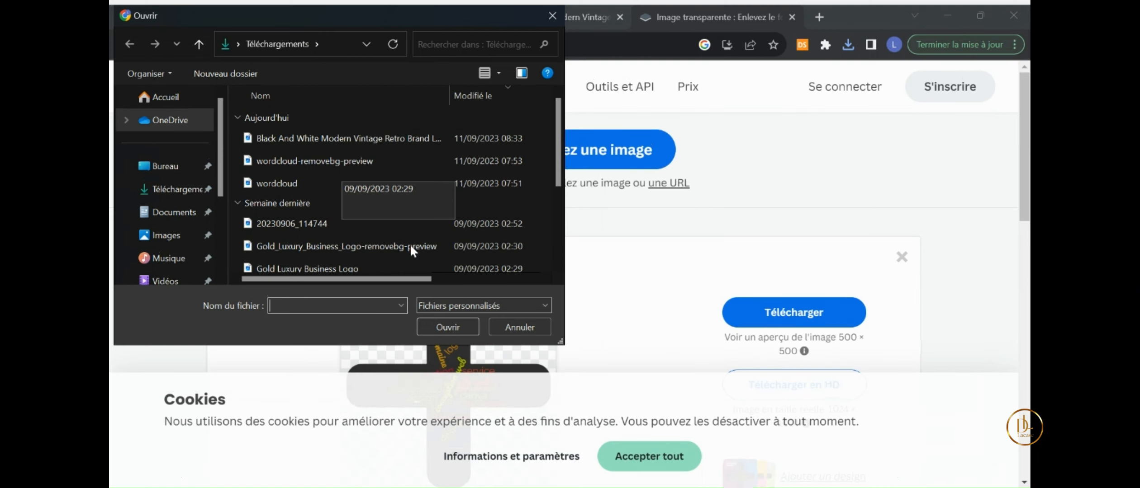
Step: Remove the background of the "Black And White Modern Vintage Retro Brand Logo" image, downloading the preview-size result and showing it in its folder
left_click(329, 135)
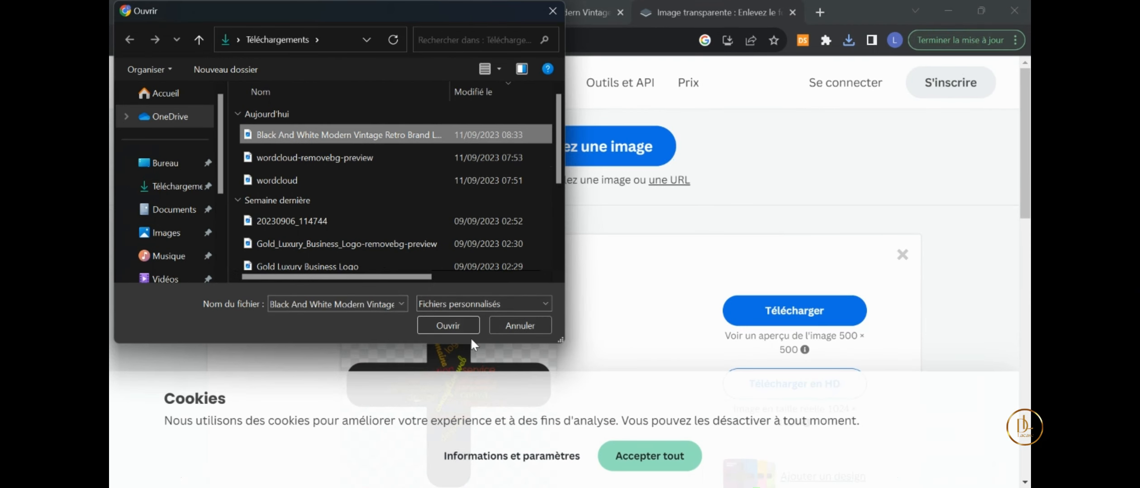
left_click(461, 326)
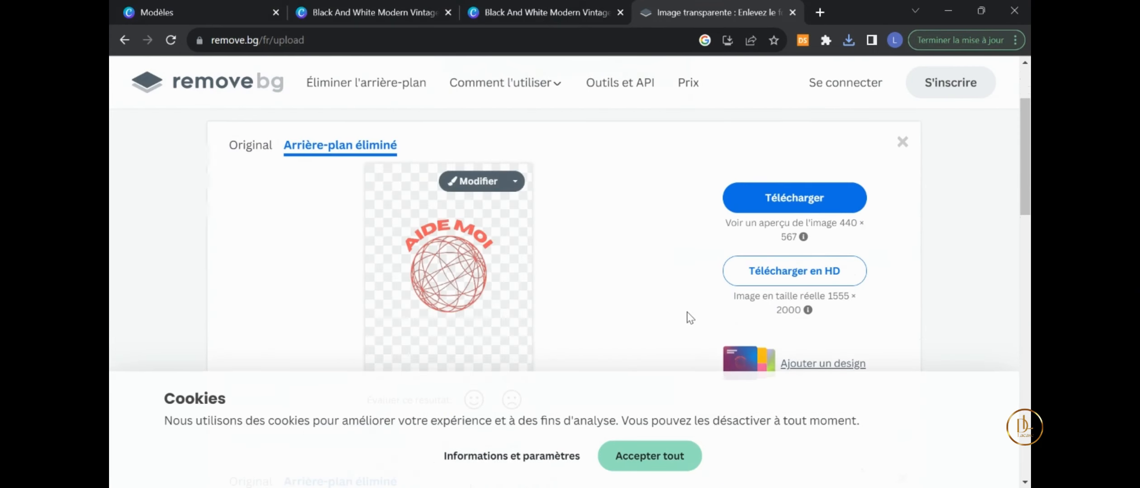
left_click(789, 201)
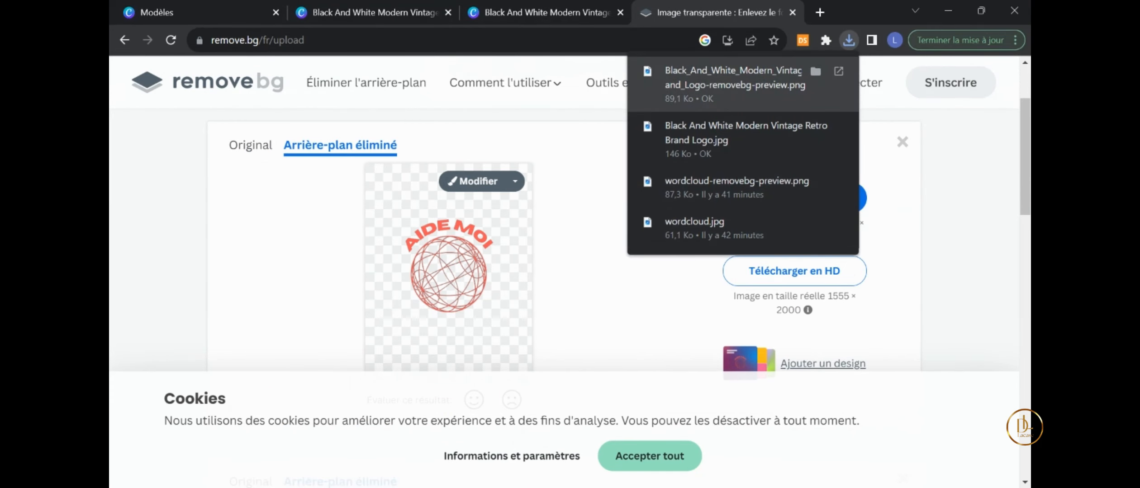
left_click(815, 71)
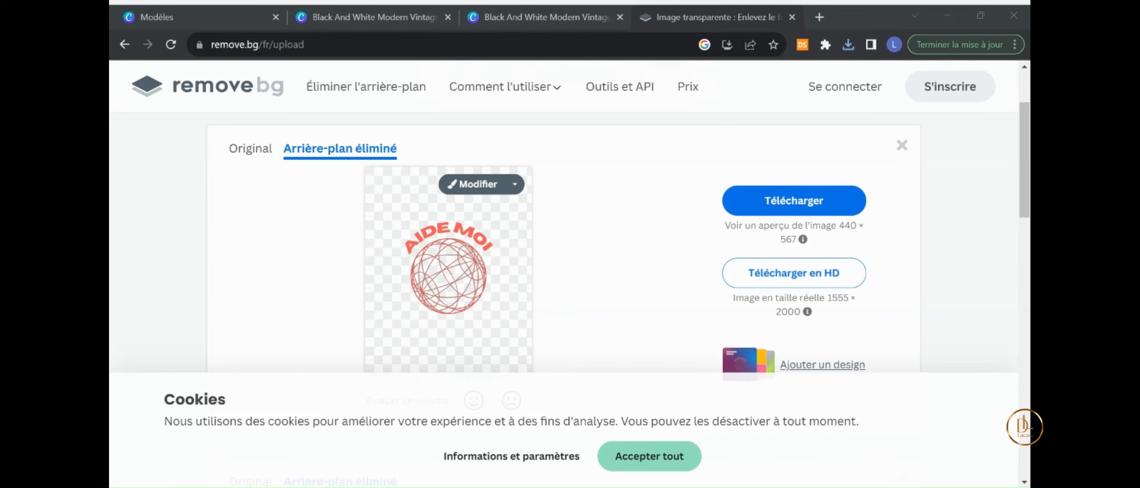
Step: Switch to the WordPress admin of aidemoi and open the Kadence customizer's Site Title and Logo Control settings
left_click(717, 487)
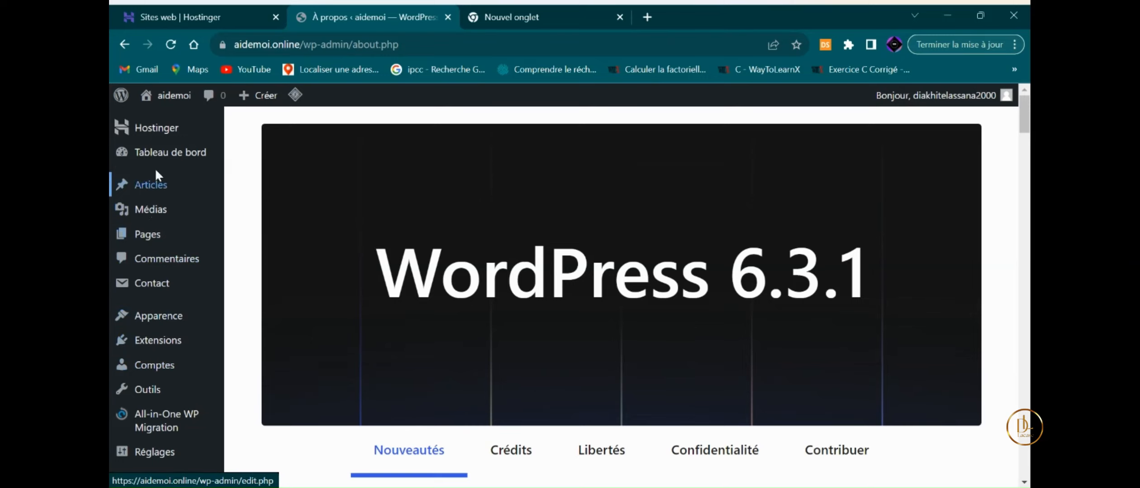
left_click(426, 329)
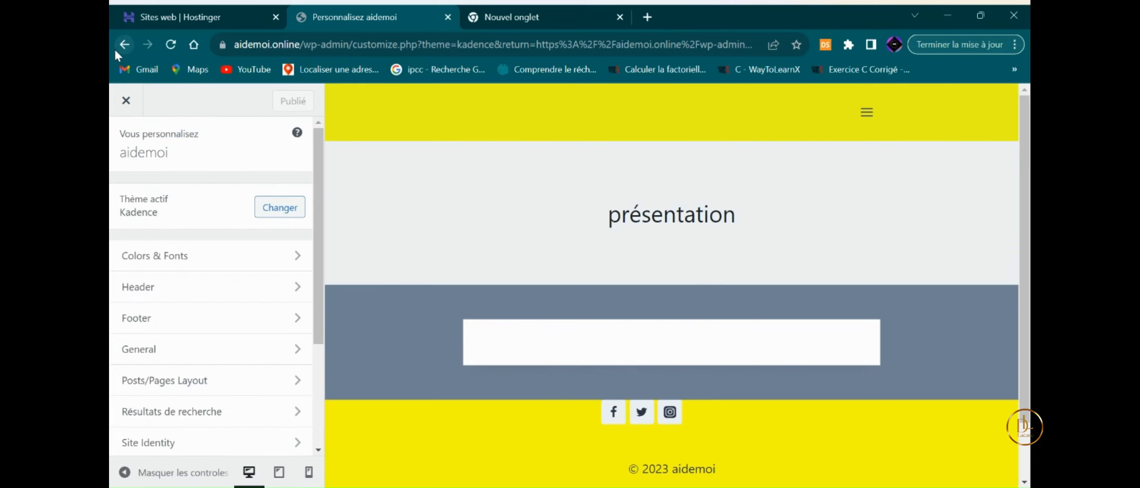
left_click(116, 49)
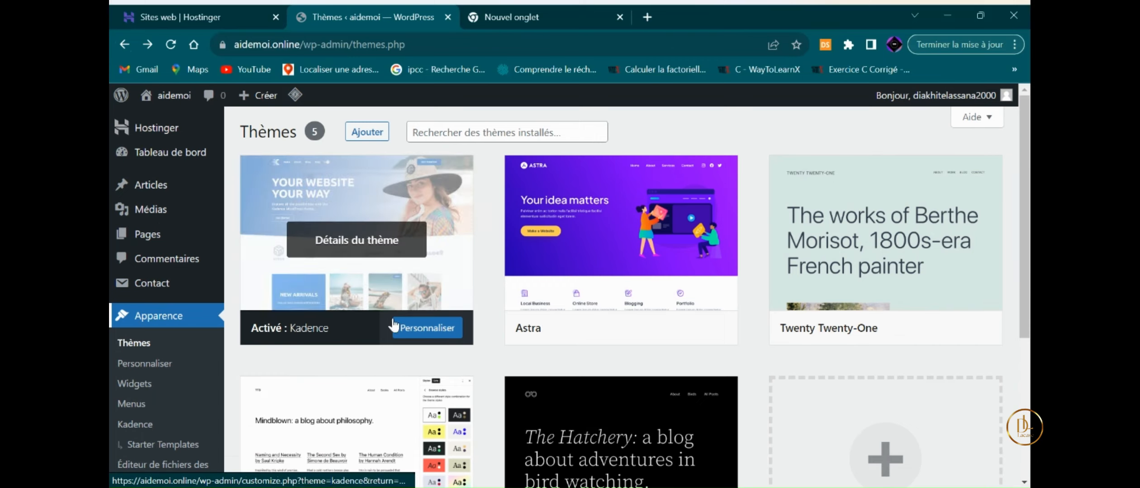
left_click(425, 333)
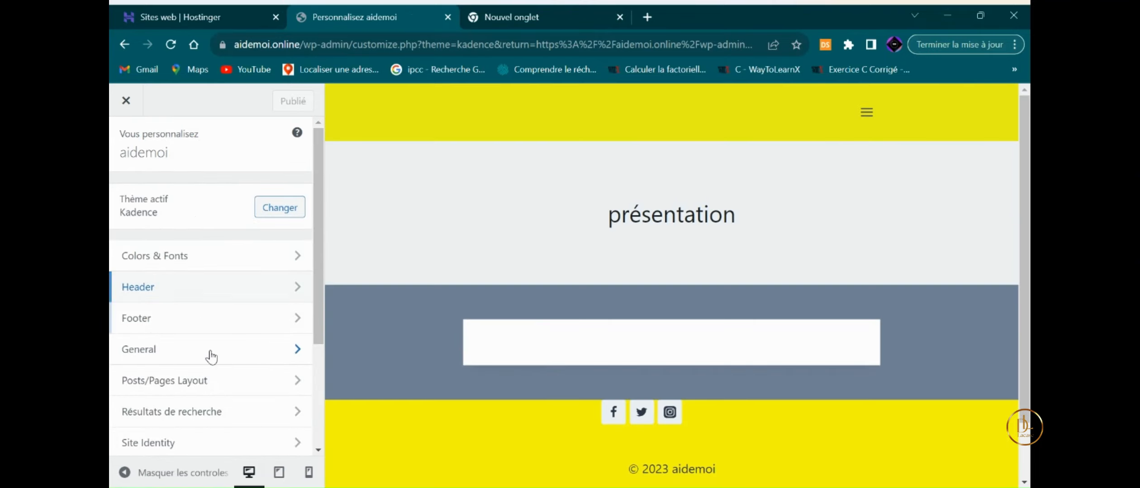
scroll(212, 362, "down", 3)
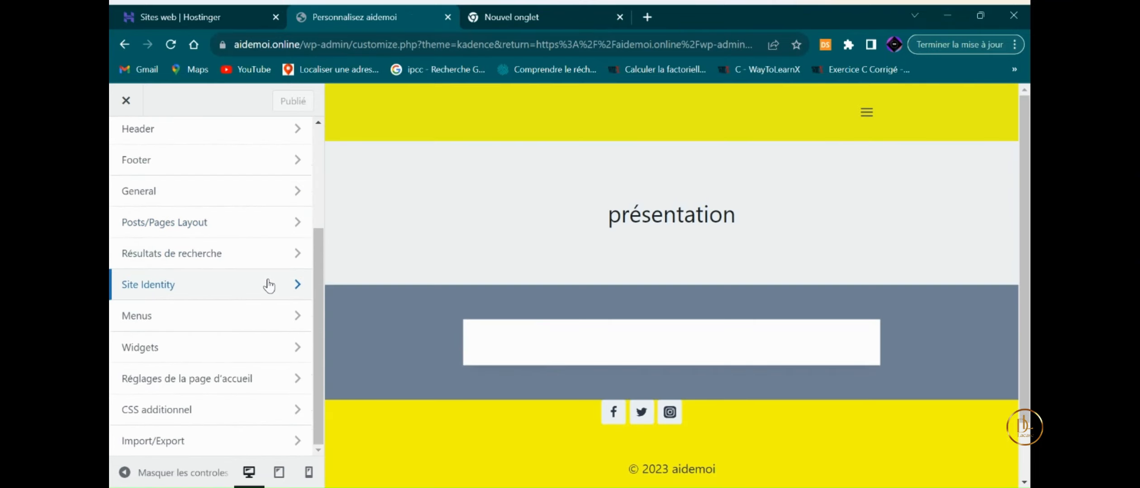
left_click(268, 285)
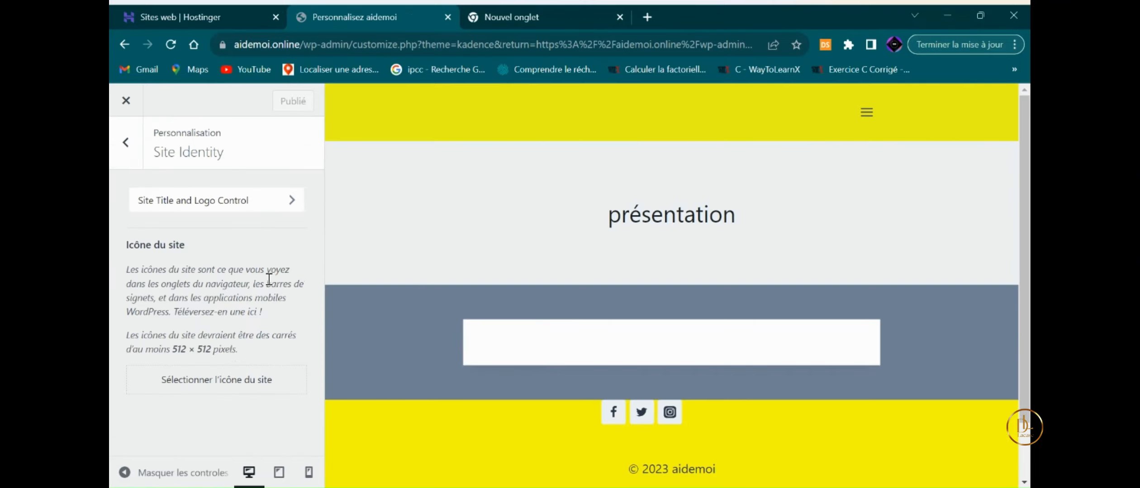
left_click(244, 201)
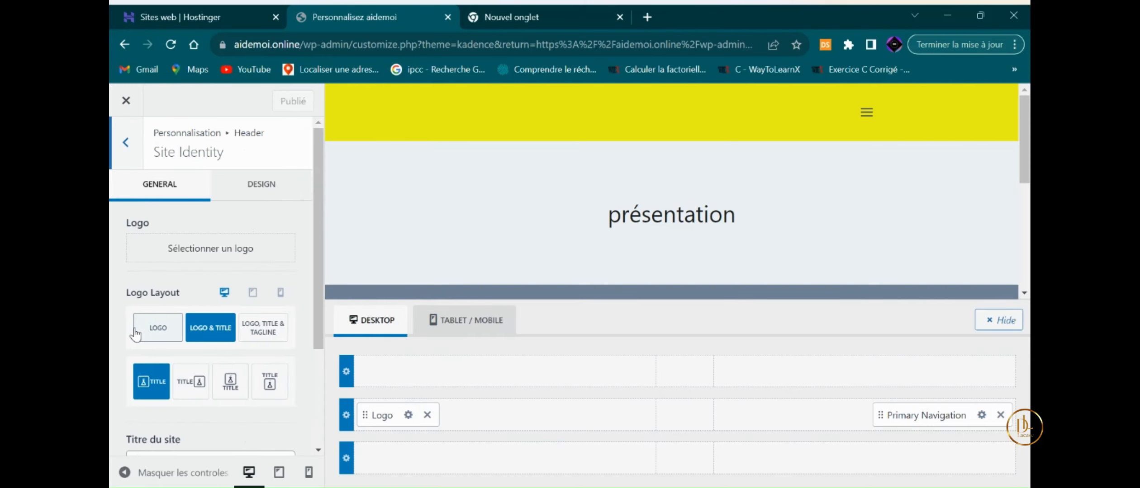
Step: Try the Logo and Logo & Title layouts for the site identity and leave the customizer, discarding the unpublished changes
left_click(160, 335)
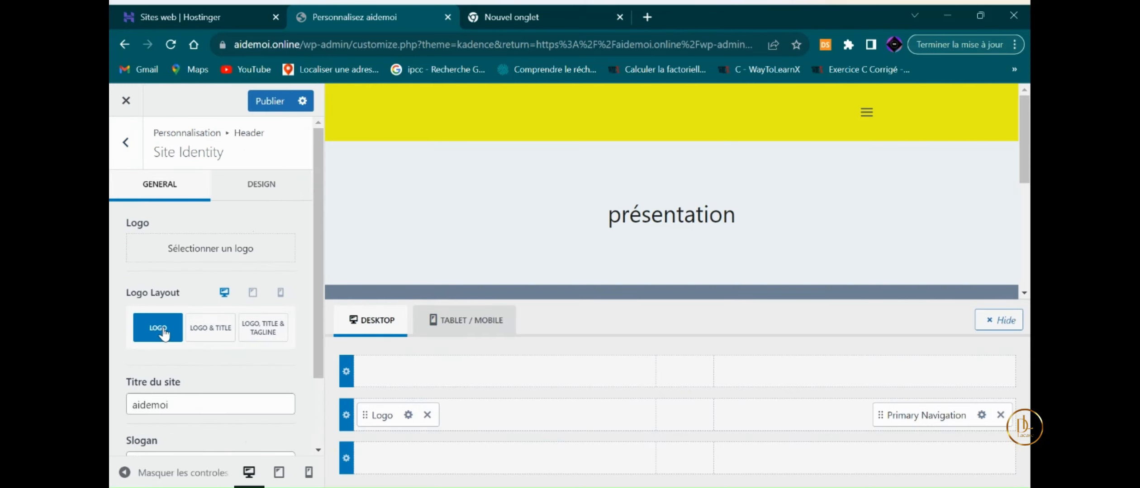
left_click(219, 325)
left_click(156, 332)
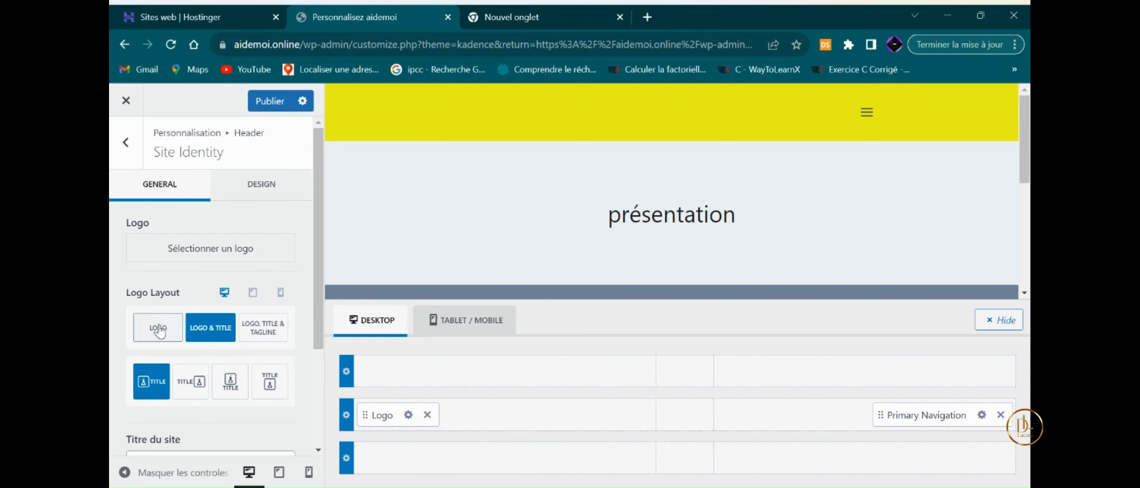
scroll(176, 394, "down", 2)
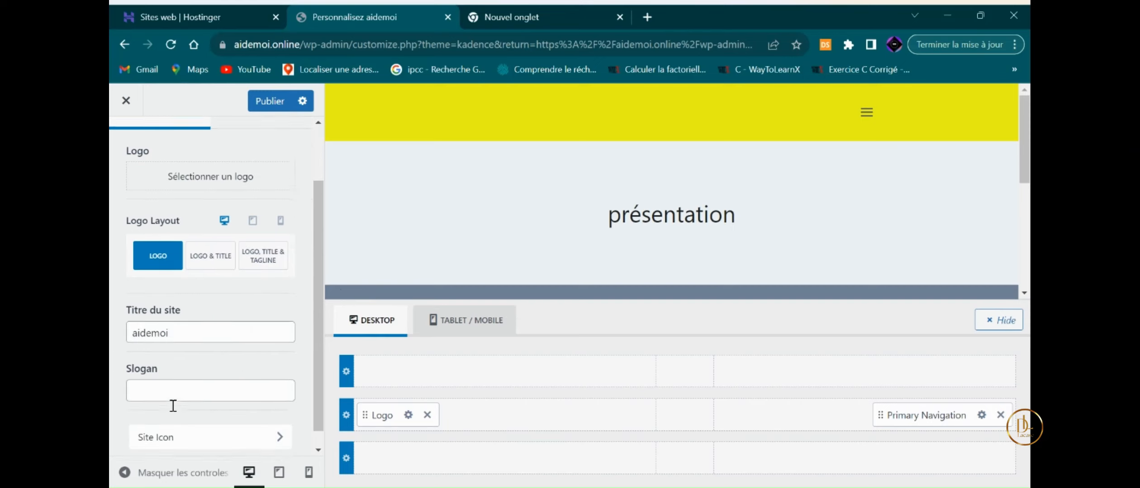
left_click(187, 413)
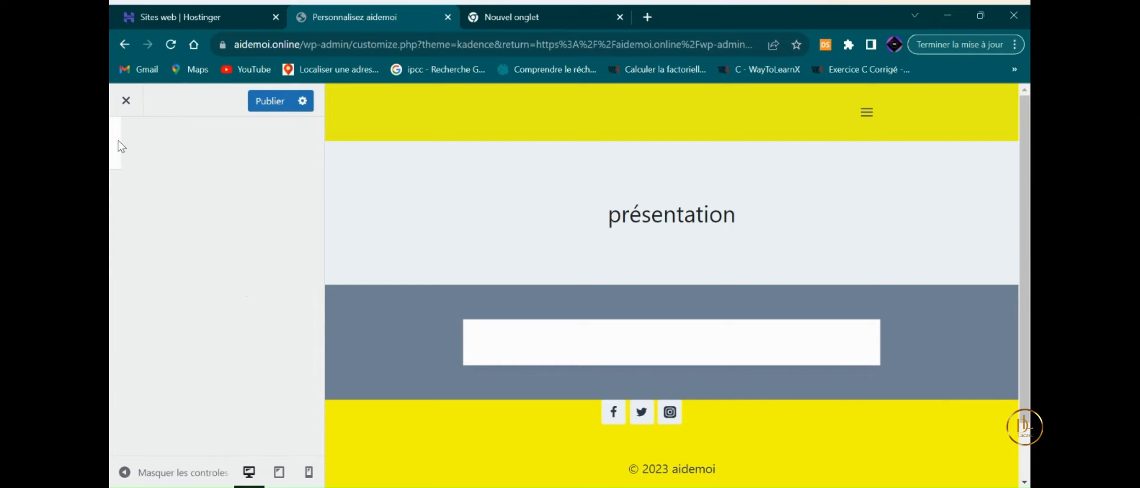
left_click(128, 103)
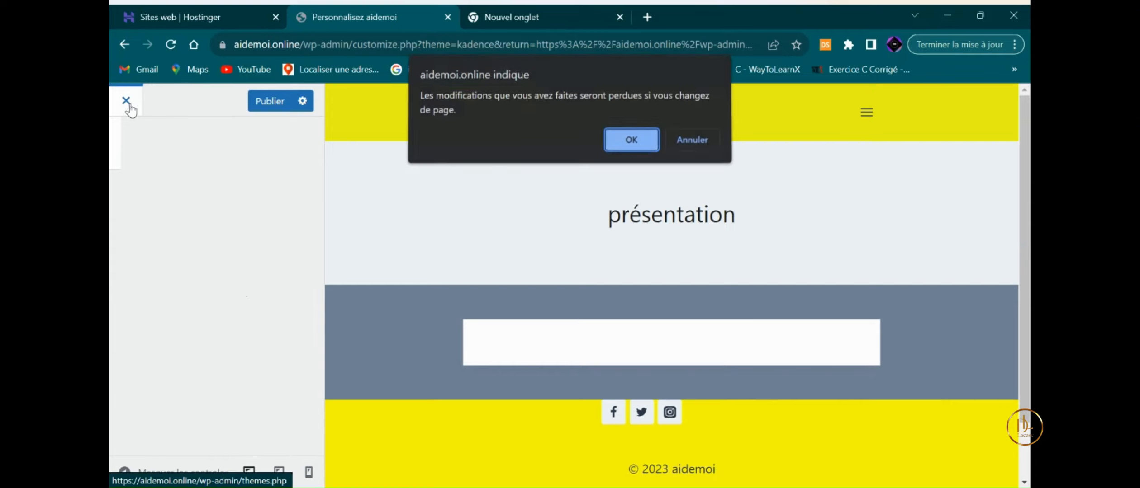
left_click(629, 144)
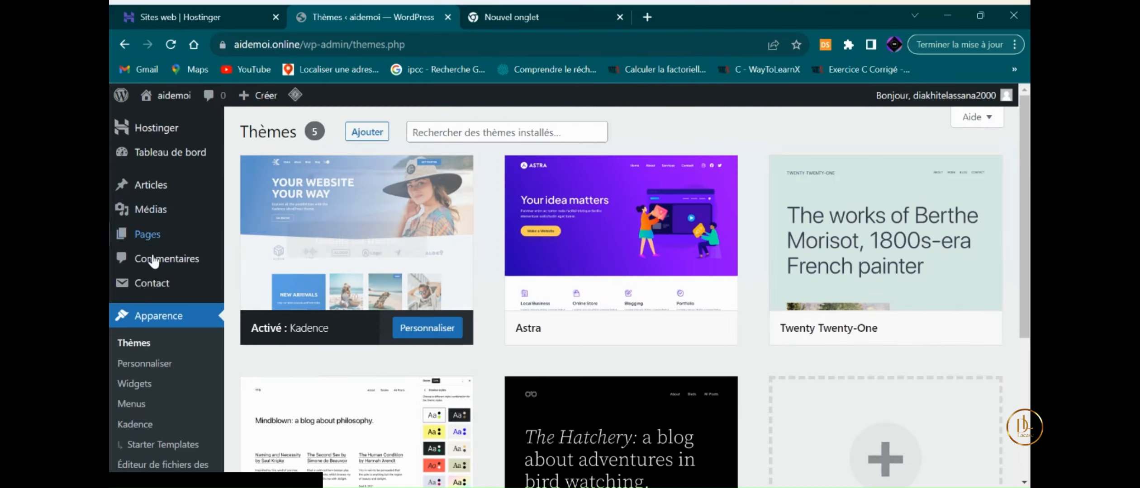
Step: Reopen the Kadence customizer's site title and logo settings and set the desktop logo layout to Logo only
left_click(427, 329)
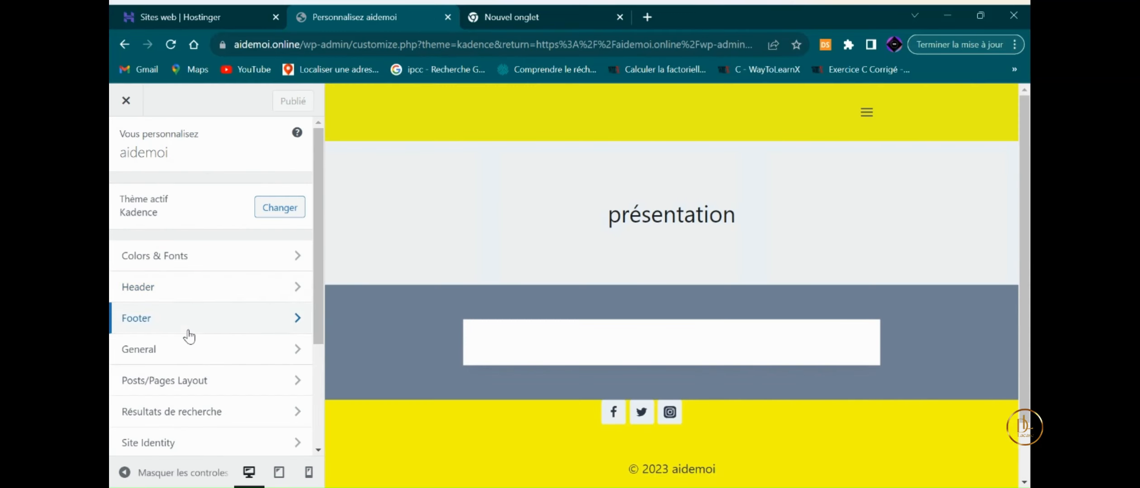
scroll(185, 362, "down", 3)
left_click(200, 307)
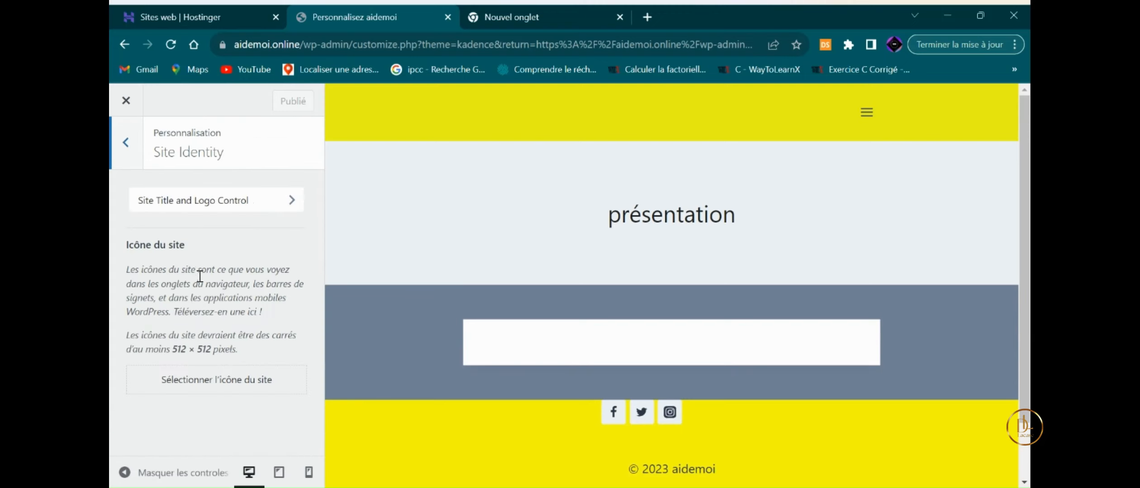
left_click(192, 199)
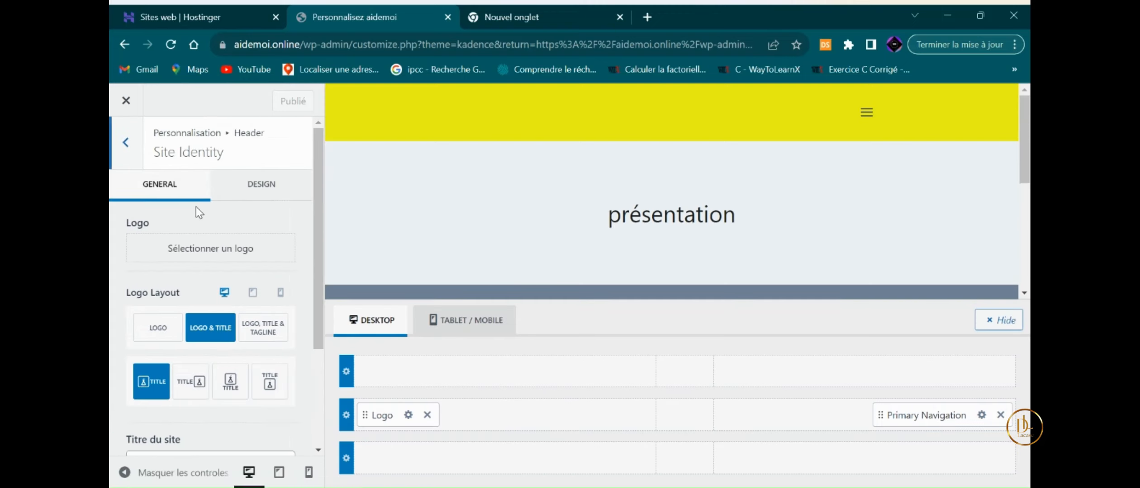
scroll(221, 333, "down", 3)
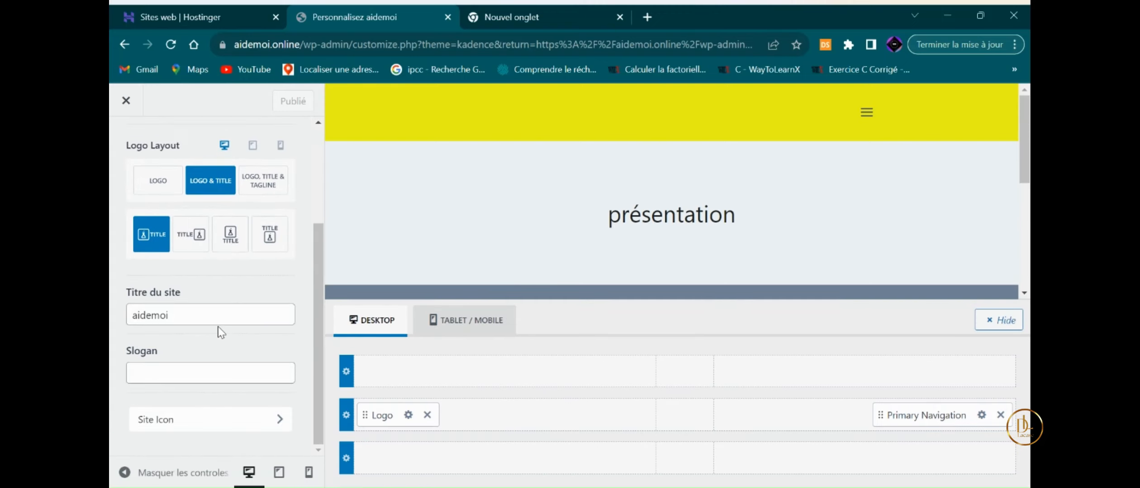
left_click(186, 241)
left_click(147, 240)
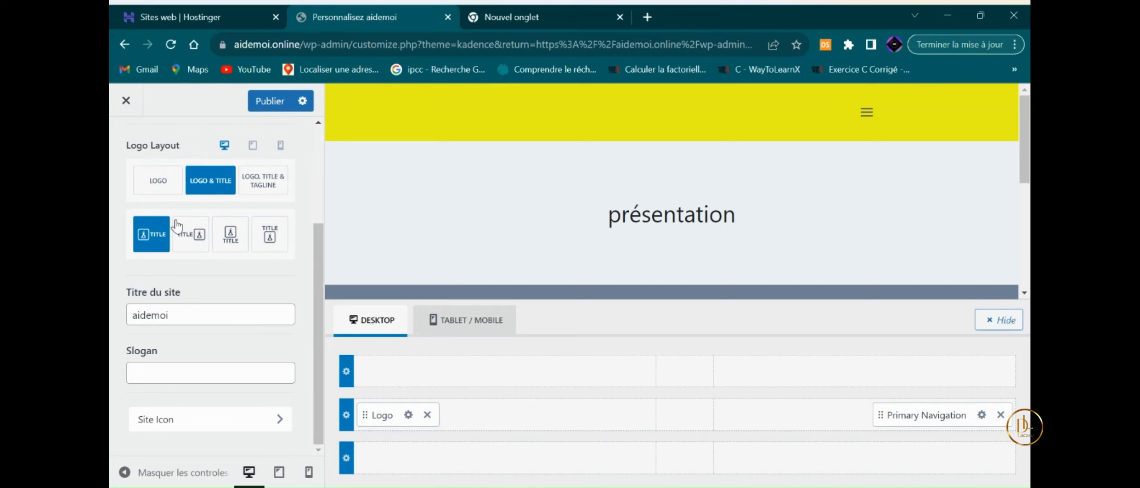
left_click(163, 182)
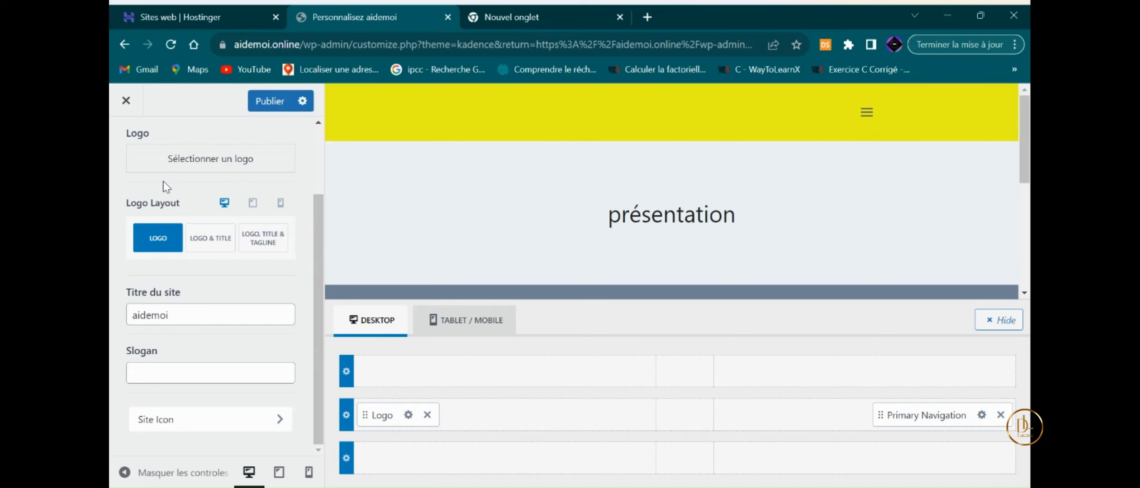
Step: Try to upload the "Vidéo sans titre - Screen Recording" file dated 11/09/2023 08:35 as the site logo and close the logo picker
scroll(192, 158, "up", 2)
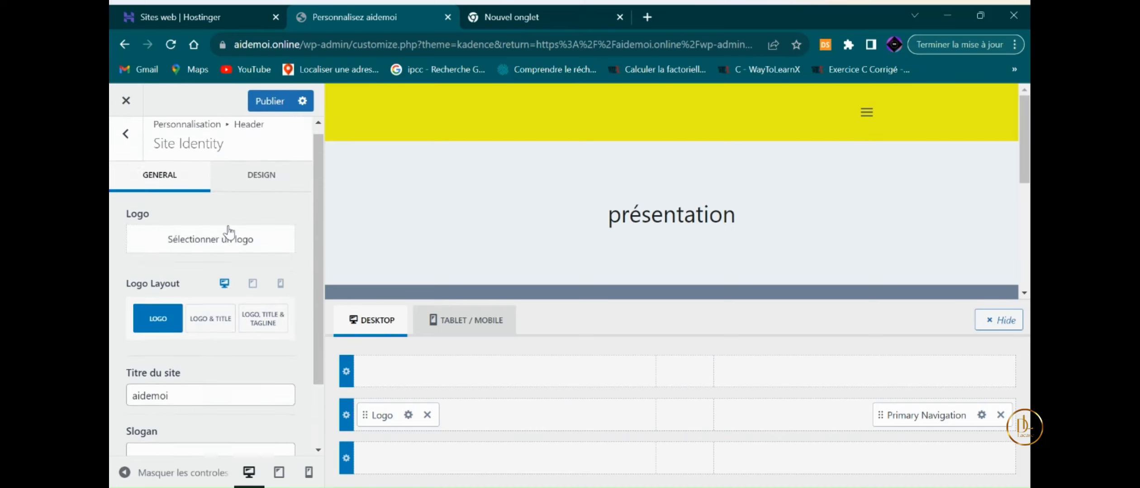
left_click(201, 254)
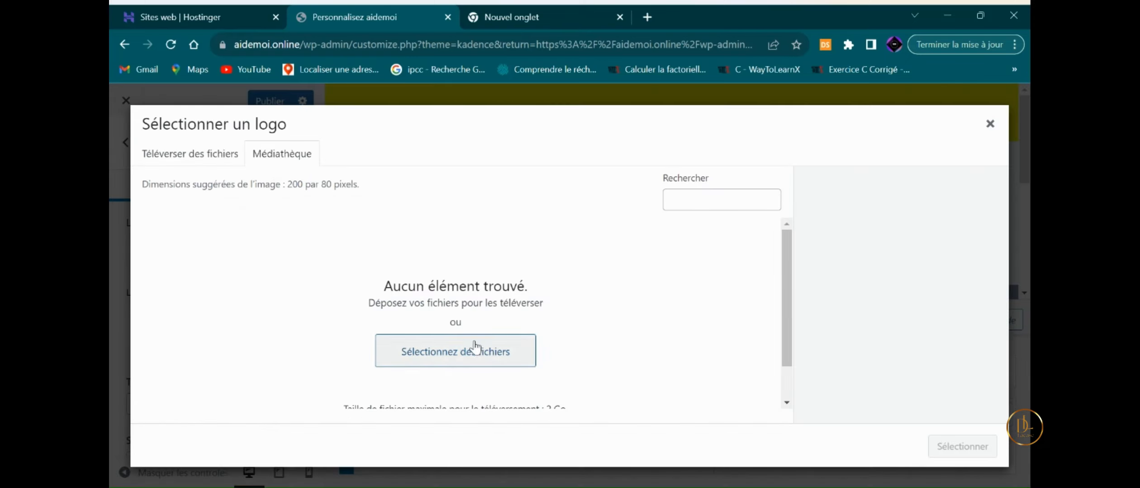
left_click(459, 347)
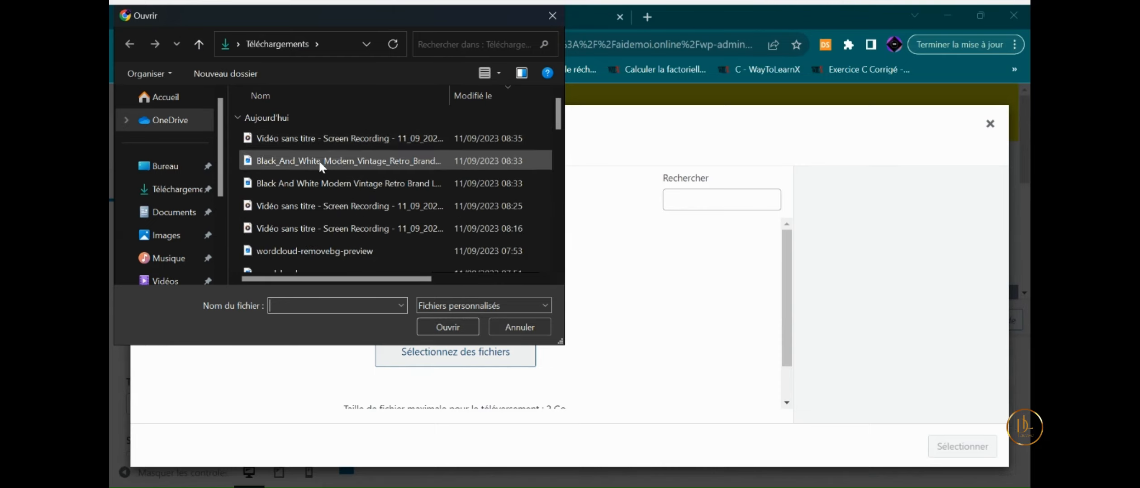
left_click(316, 140)
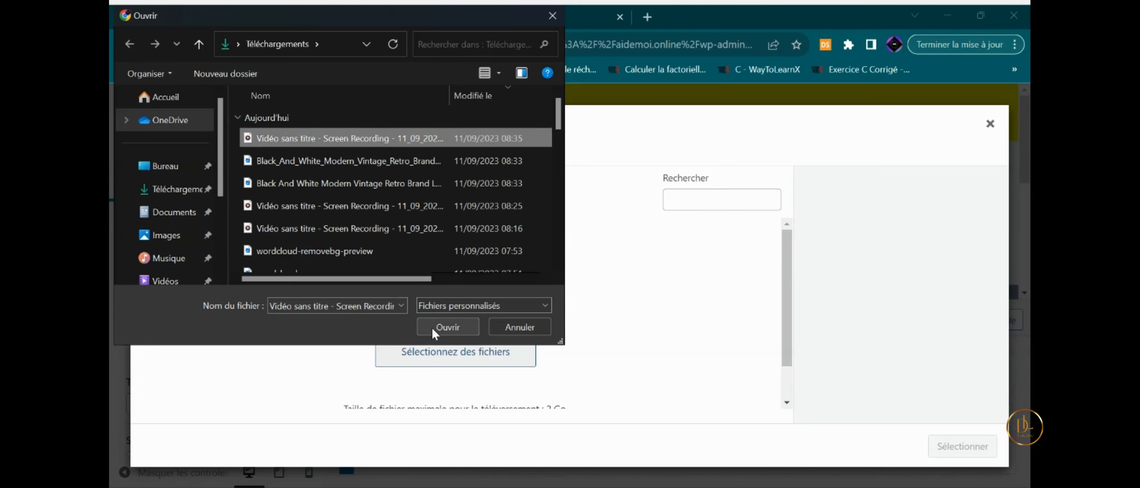
left_click(447, 327)
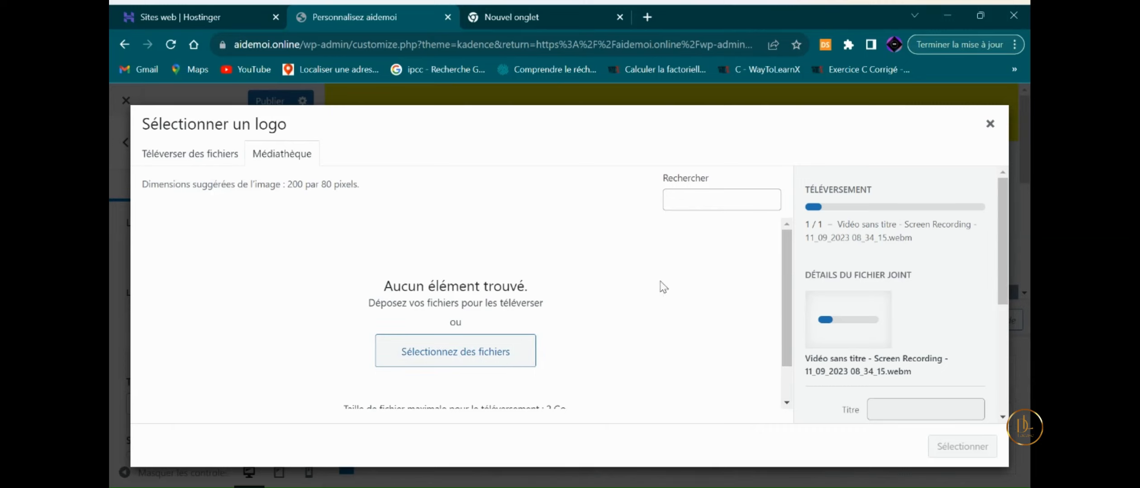
scroll(841, 325, "down", 2)
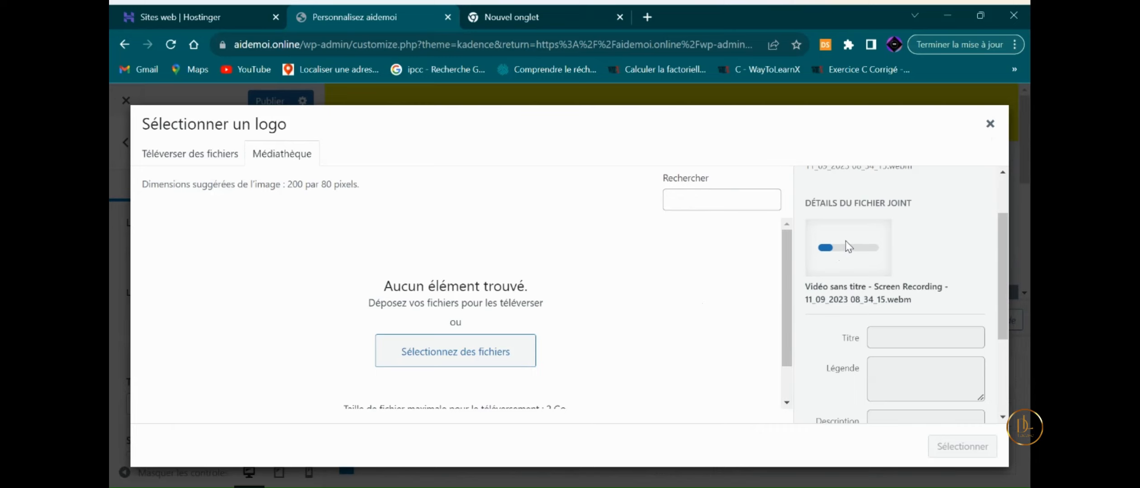
scroll(848, 246, "up", 2)
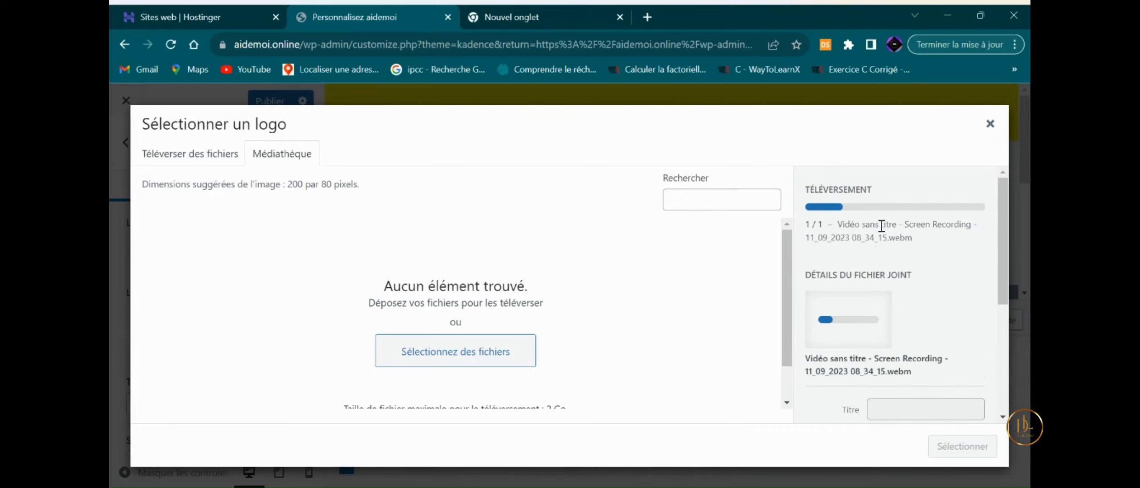
left_click(989, 126)
Step: Upload "Black_And_White_Modern_Vintage_Retro_Brand_Logo-removebg-preview.png" from the Téléchargements folder to the media library for the site logo
left_click(201, 254)
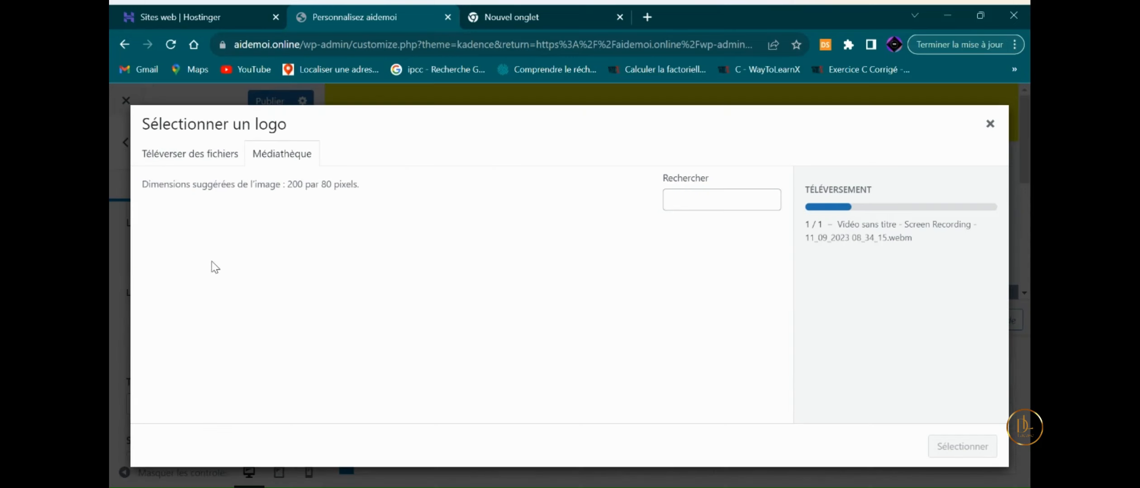
left_click(445, 337)
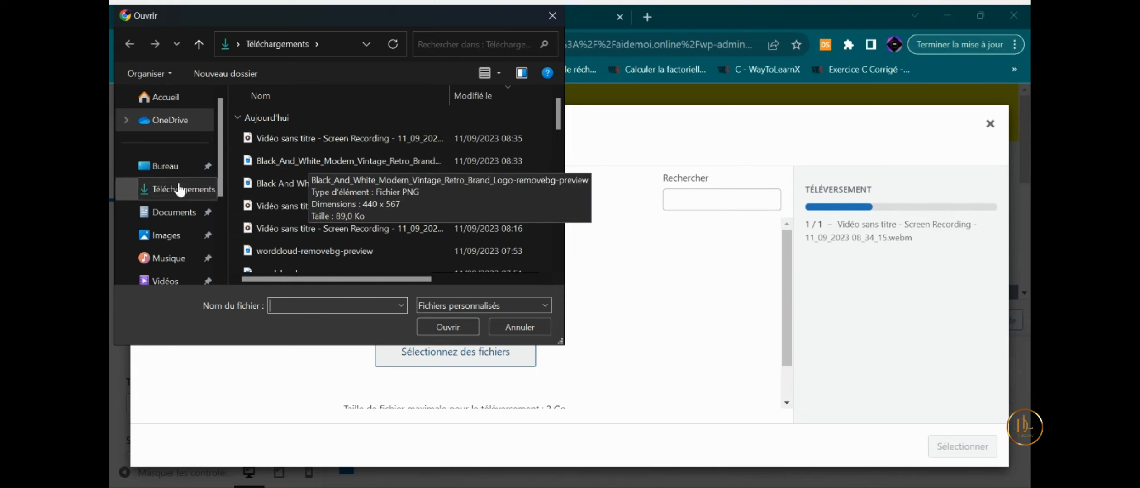
left_click(206, 193)
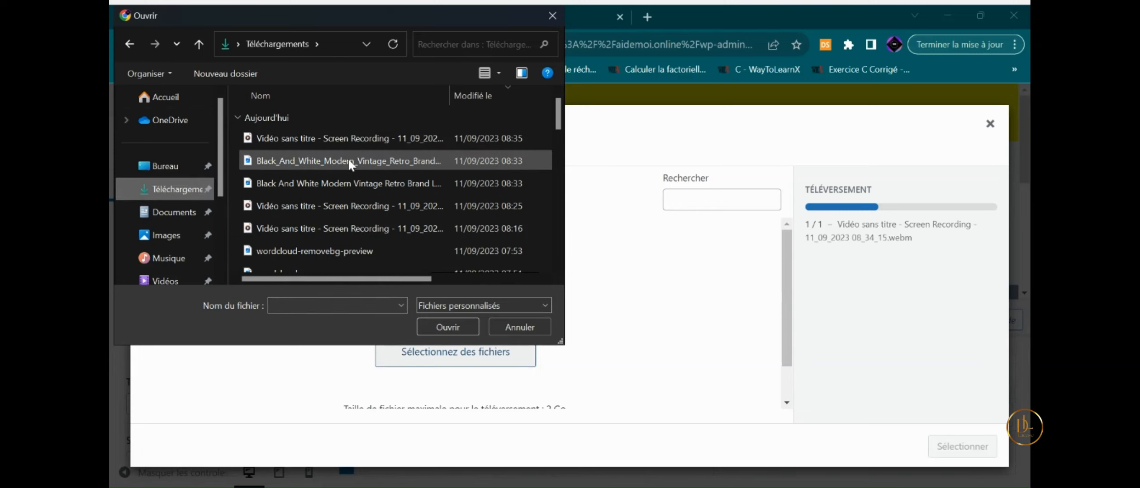
left_click(348, 158)
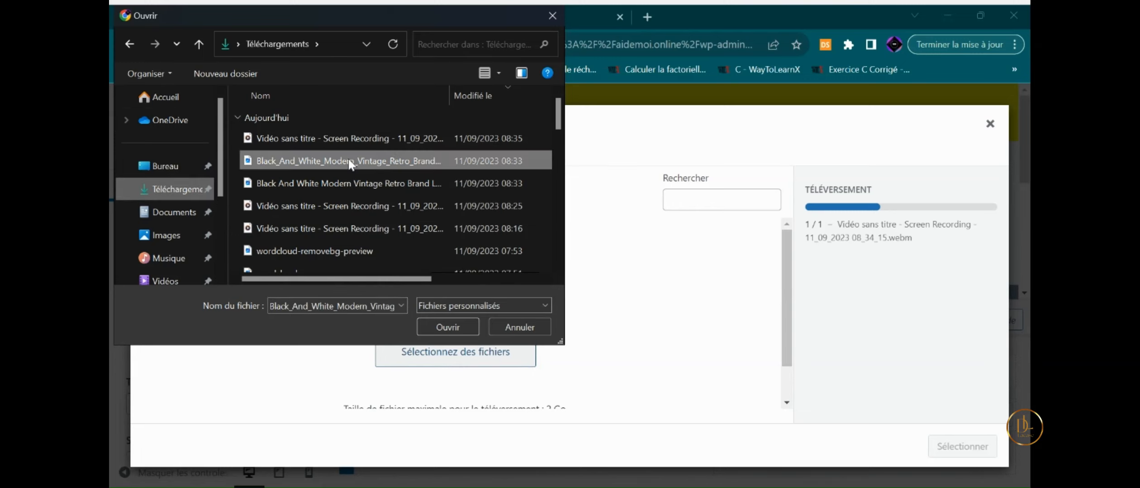
left_click(418, 329)
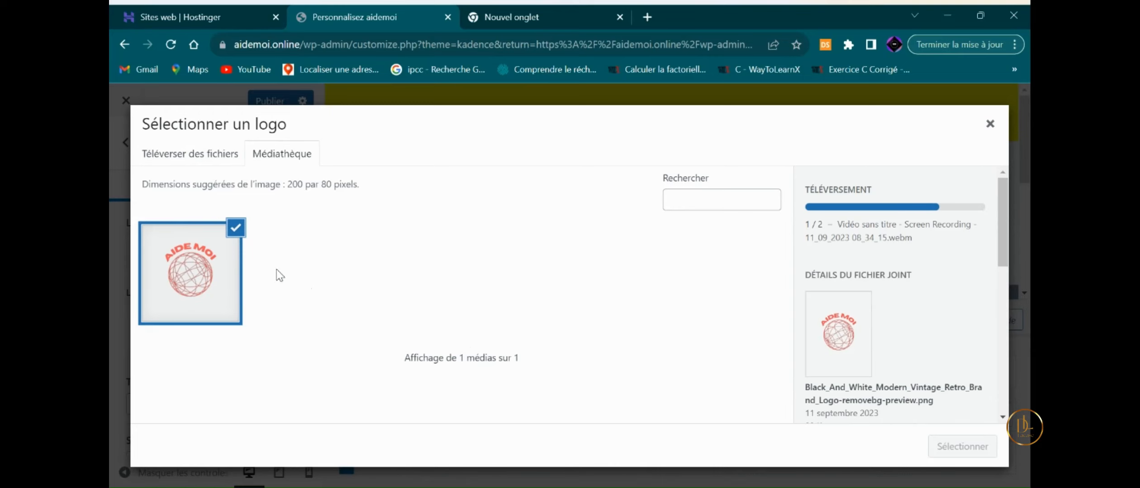
Step: Use the uploaded AIDE MOI image as the site logo, cropping it closely around the text and globe
left_click(186, 270)
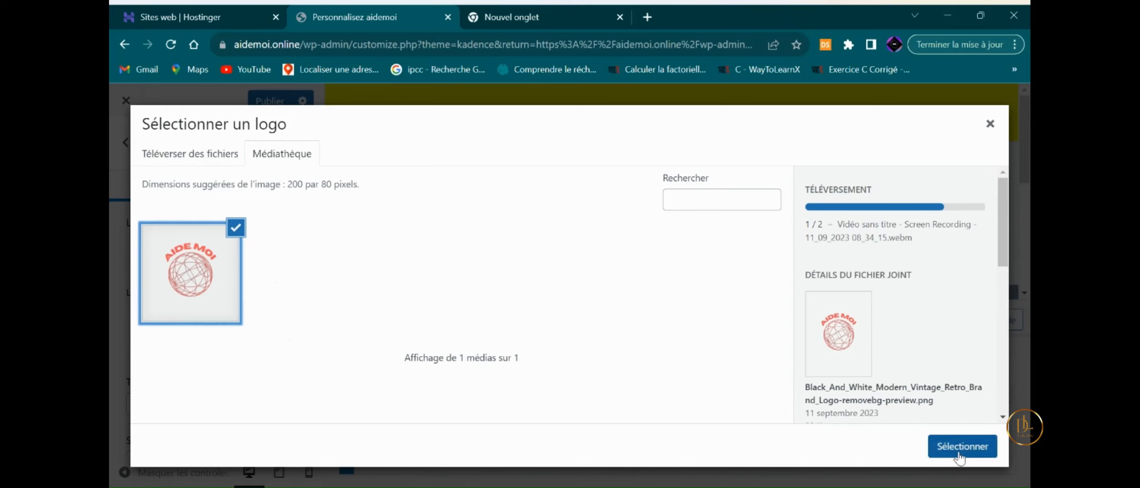
left_click(938, 454)
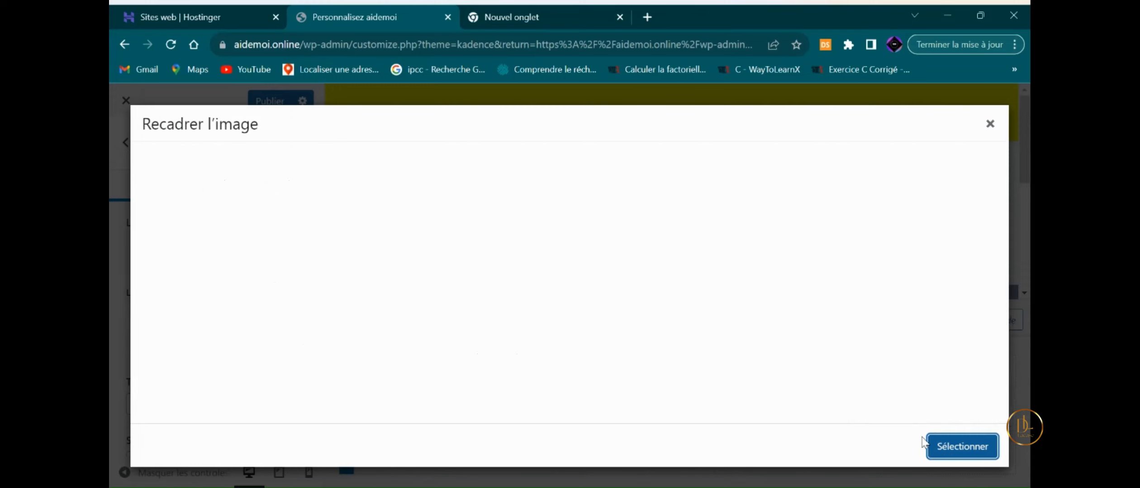
left_click_drag(590, 254, 590, 233)
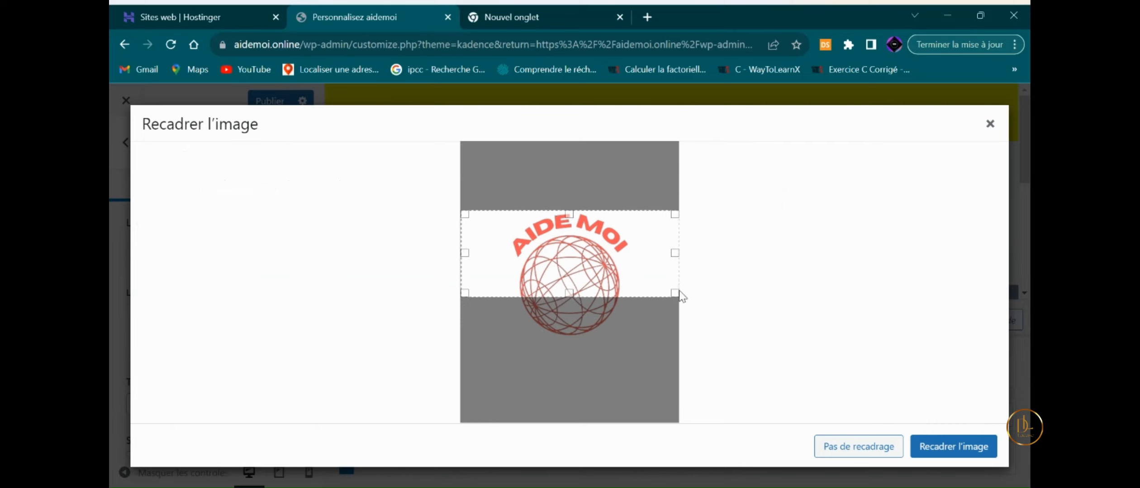
left_click_drag(677, 290, 650, 299)
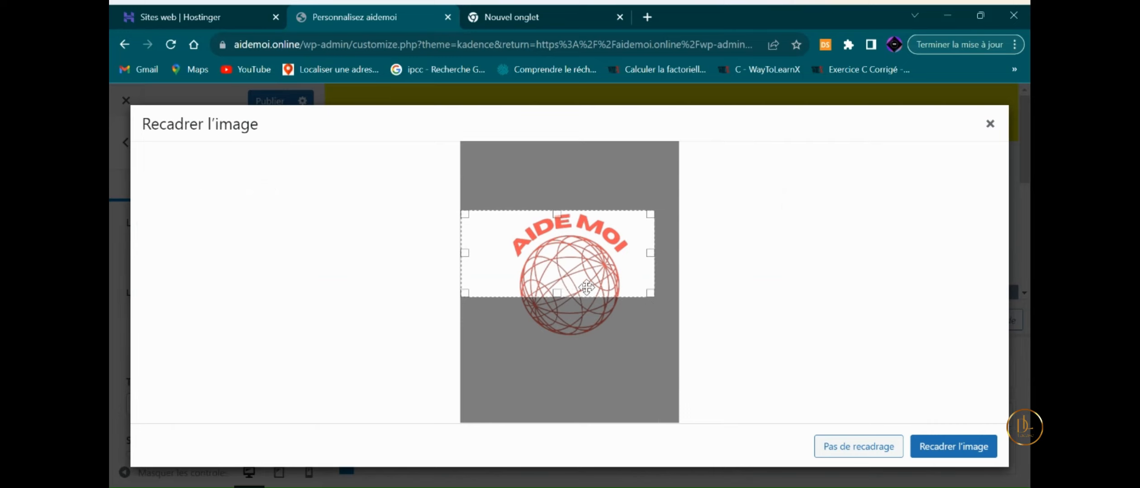
left_click_drag(556, 292, 564, 342)
left_click_drag(460, 275, 507, 289)
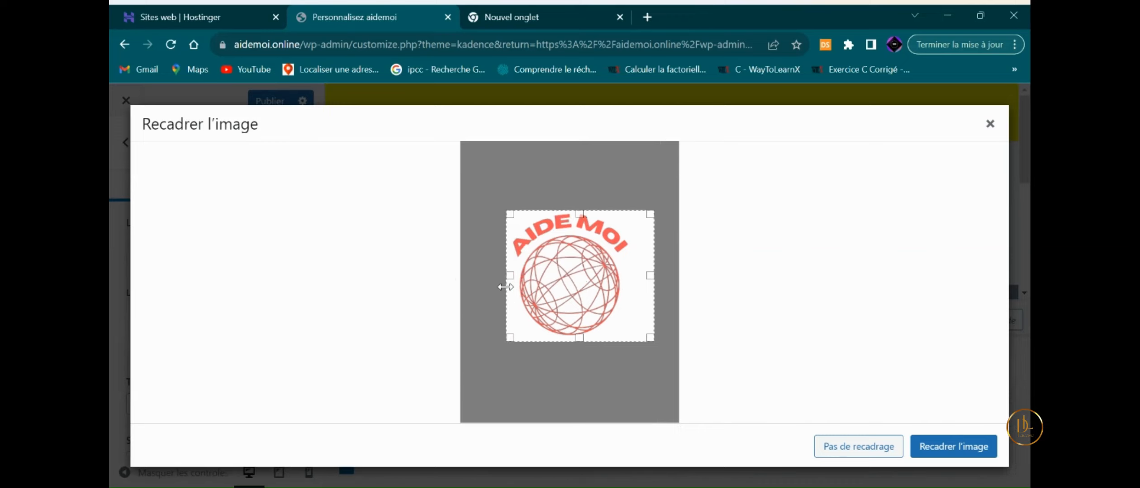
left_click(941, 446)
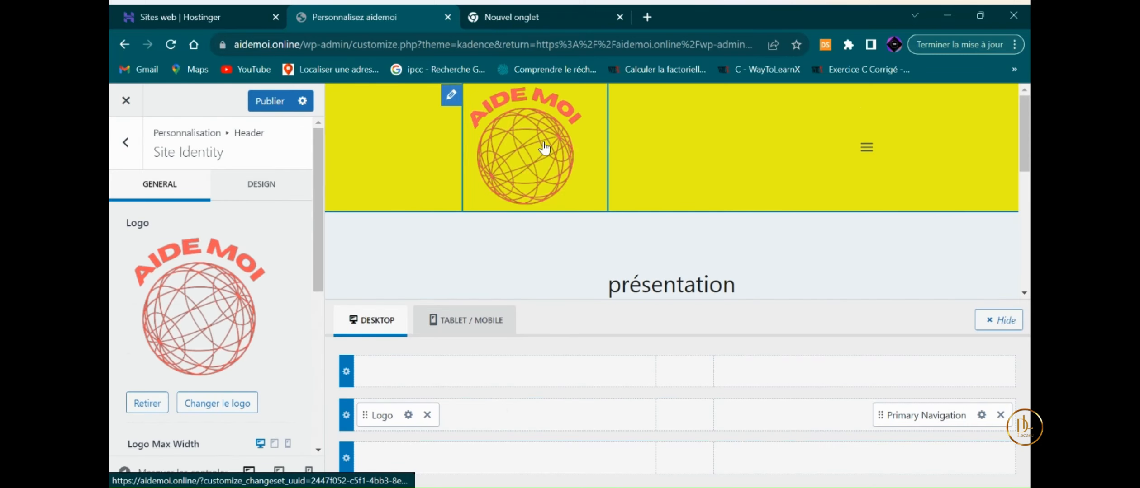
Step: Reduce the desktop logo's maximum width to 101 px
scroll(312, 275, "down", 5)
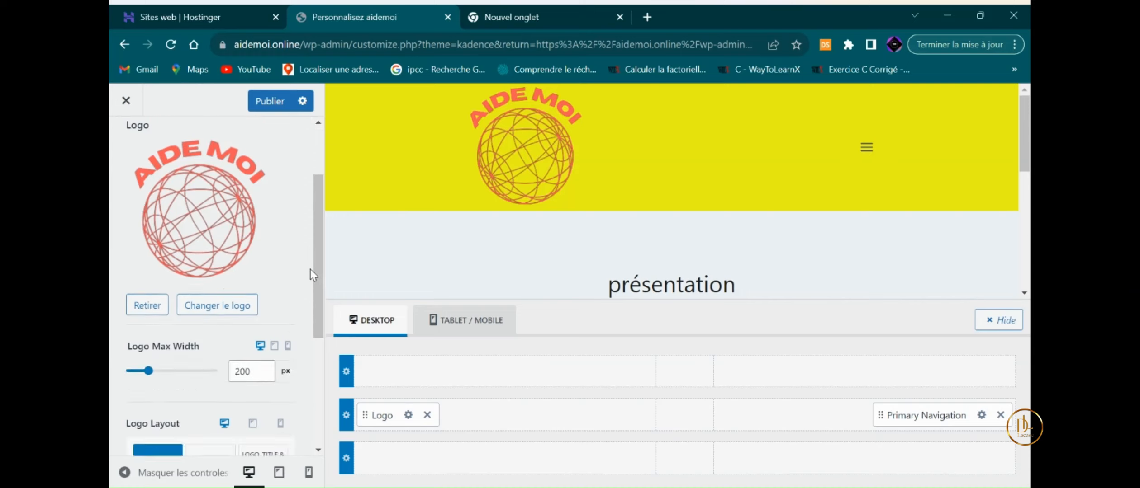
left_click_drag(149, 254, 144, 254)
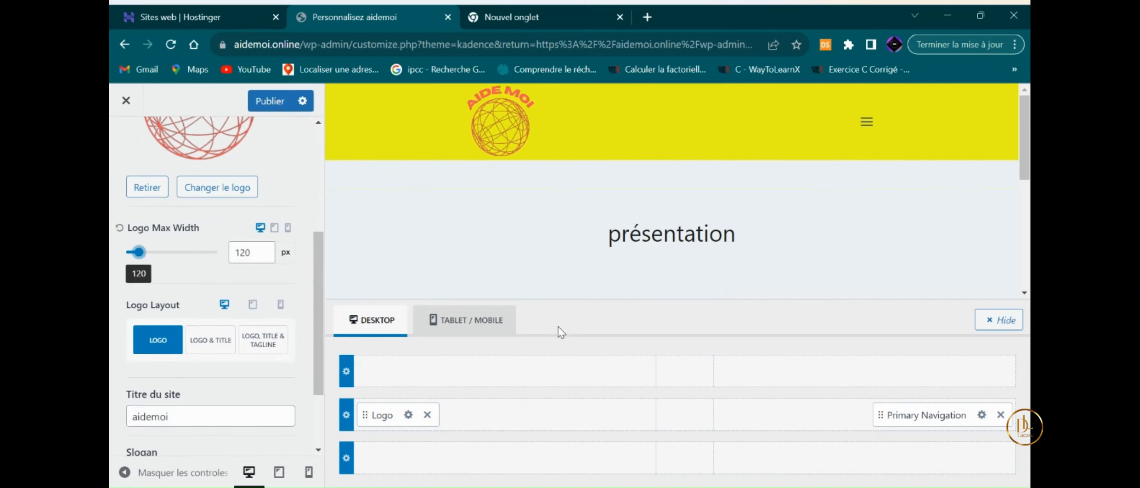
scroll(301, 312, "down", 2)
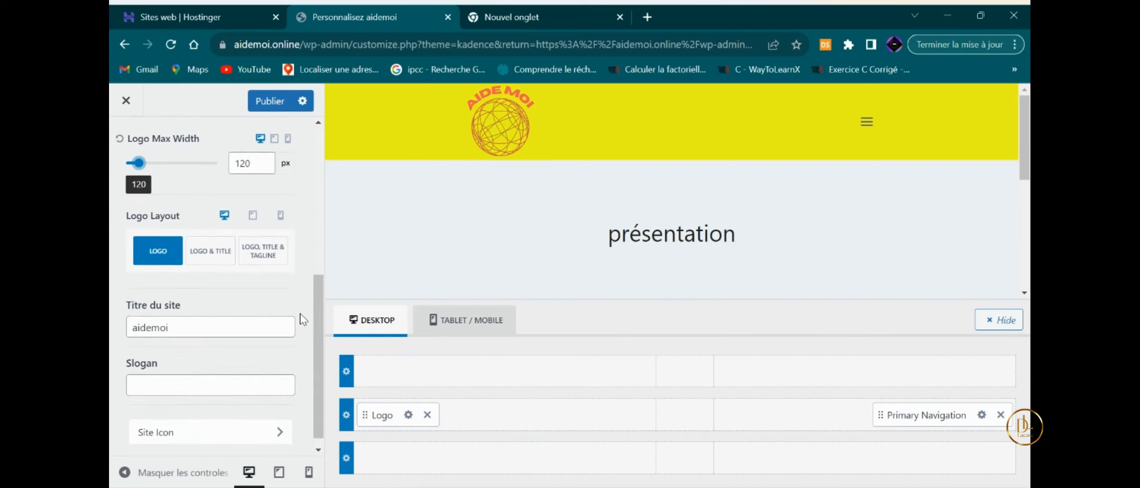
scroll(300, 315, "up", 2)
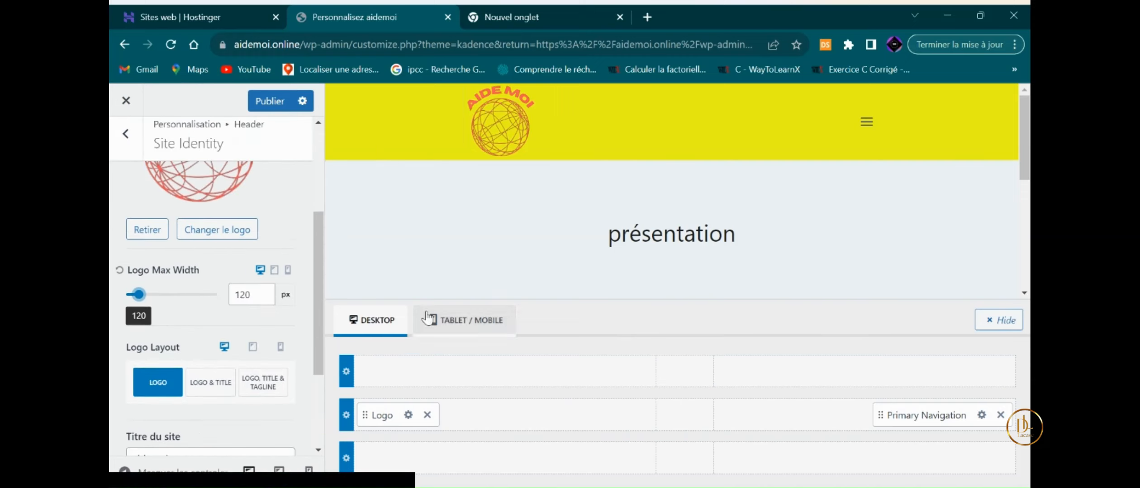
scroll(306, 227, "up", 4)
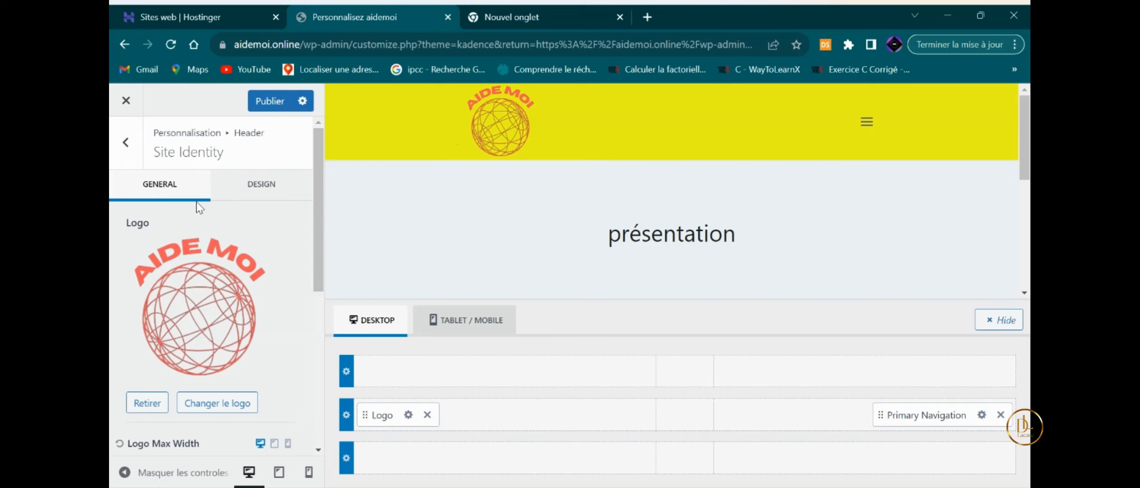
scroll(275, 374, "down", 2)
scroll(274, 375, "down", 2)
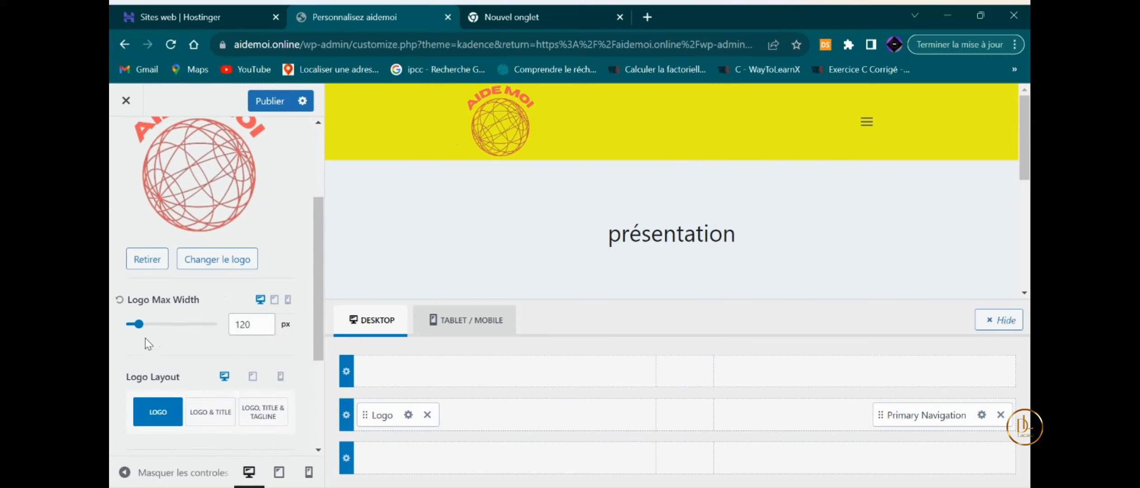
mouse_move(139, 325)
left_mouse_down()
mouse_move(117, 325)
mouse_move(147, 333)
mouse_move(137, 325)
left_mouse_up()
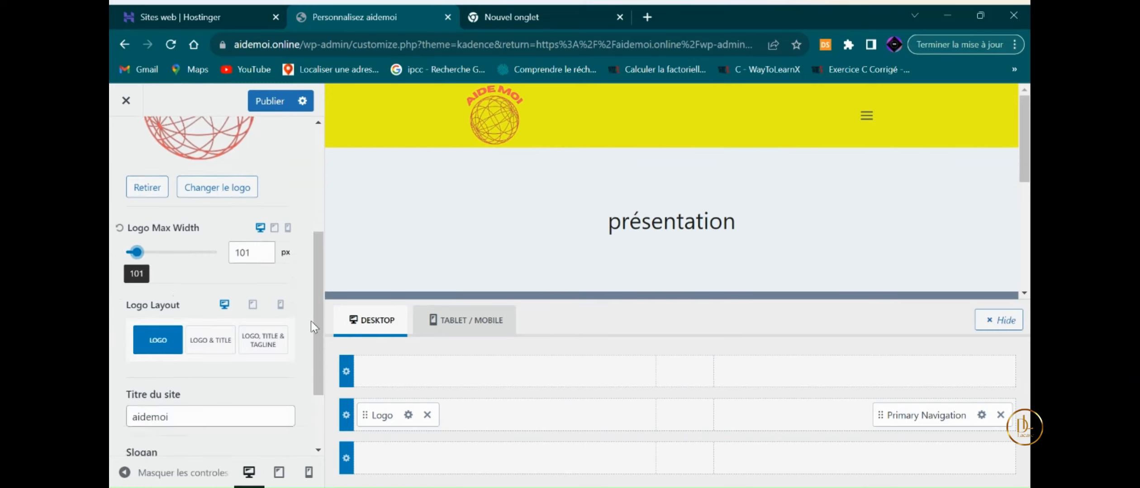
Step: Set the cropped AIDE MOI image from the media library as the site icon, accepting the suggested square crop
scroll(311, 321, "up", 3)
left_click(261, 184)
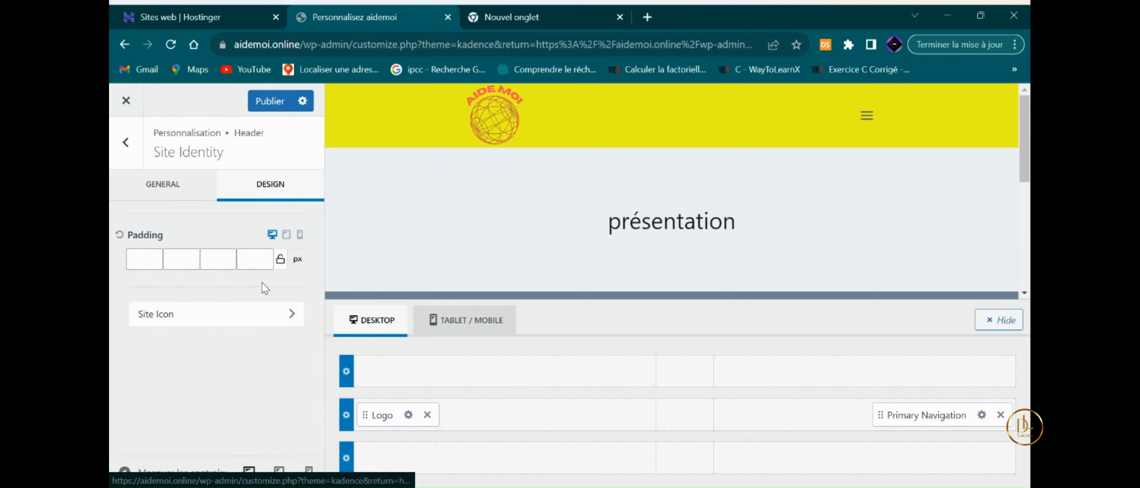
left_click(168, 316)
left_click(282, 200)
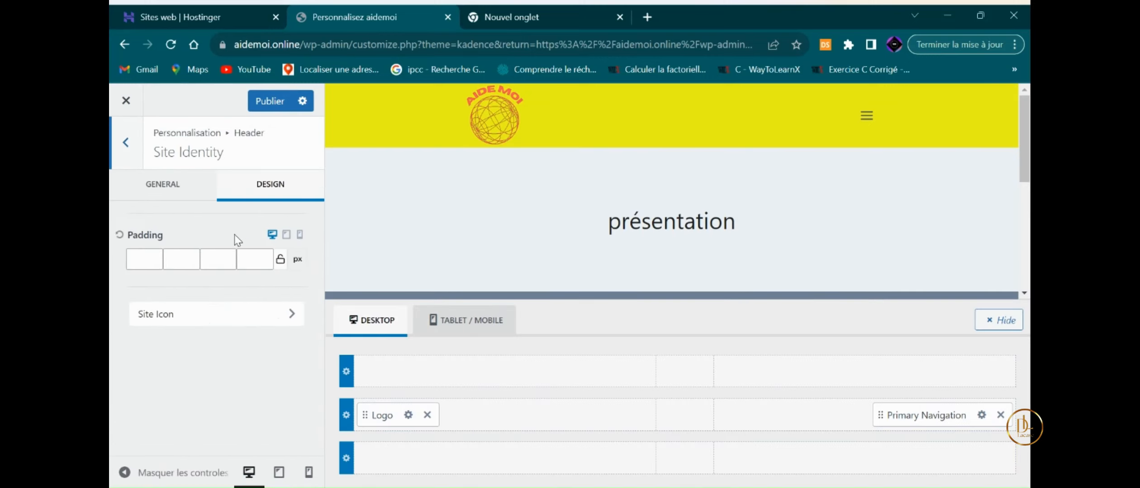
left_click(183, 312)
left_click(184, 379)
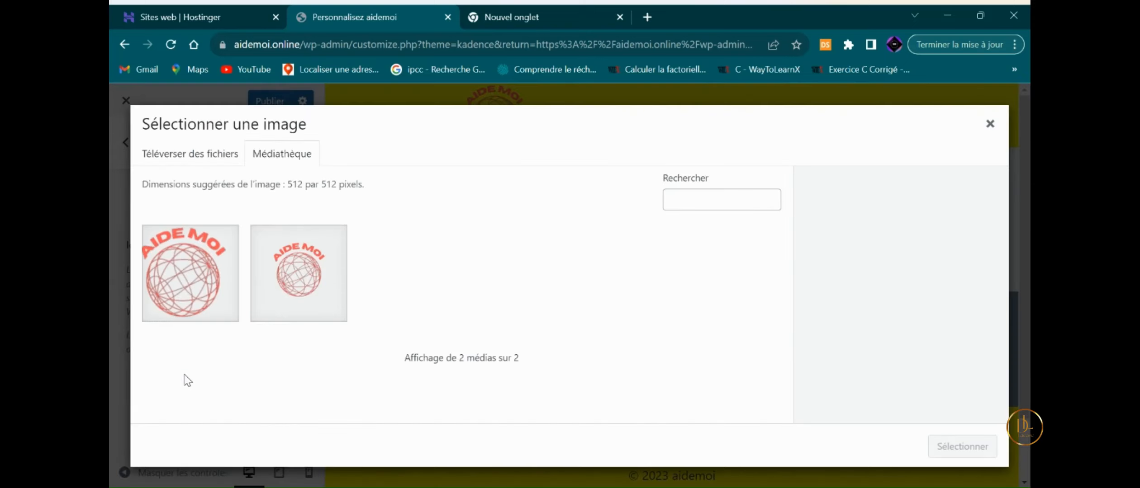
left_click(199, 314)
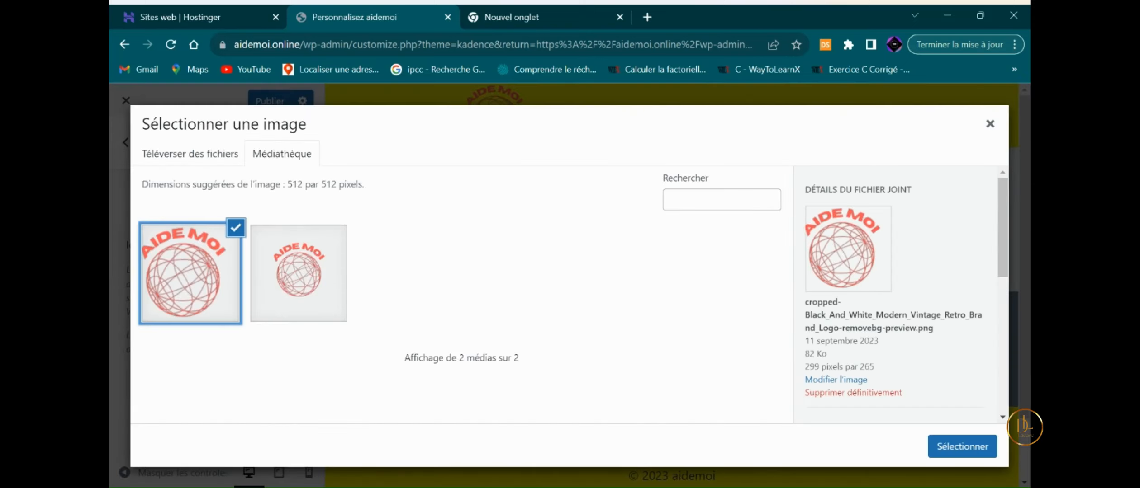
left_click(934, 454)
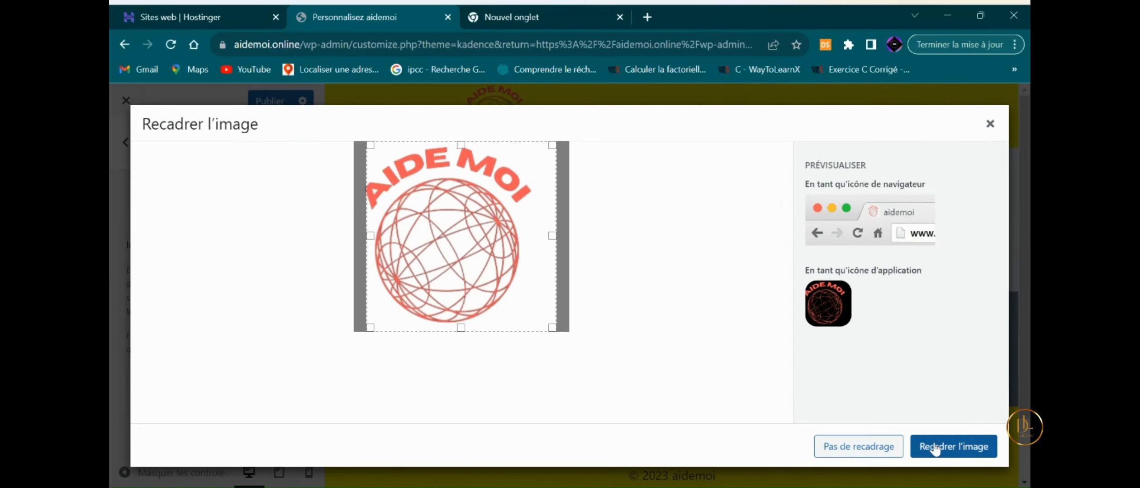
left_click(955, 446)
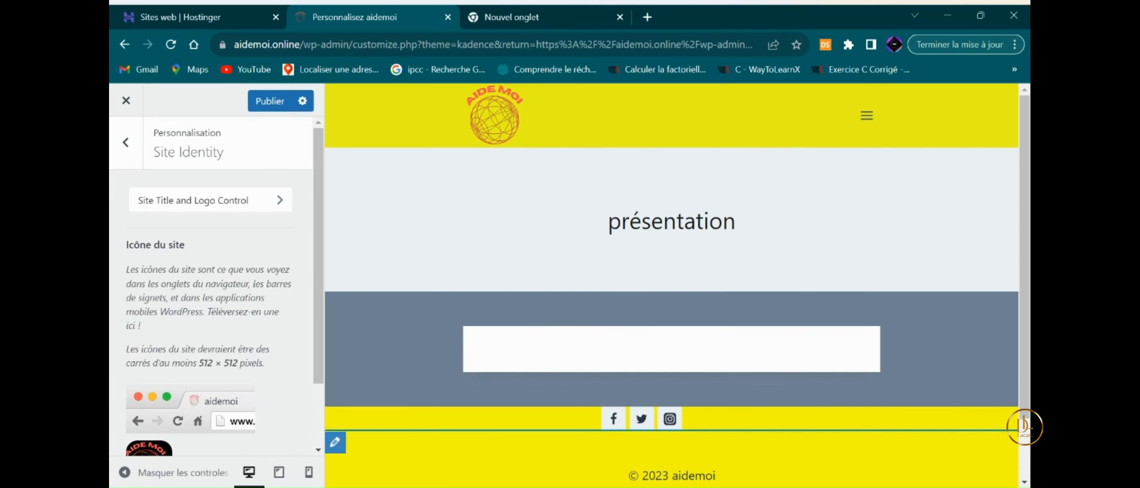
scroll(301, 401, "down", 2)
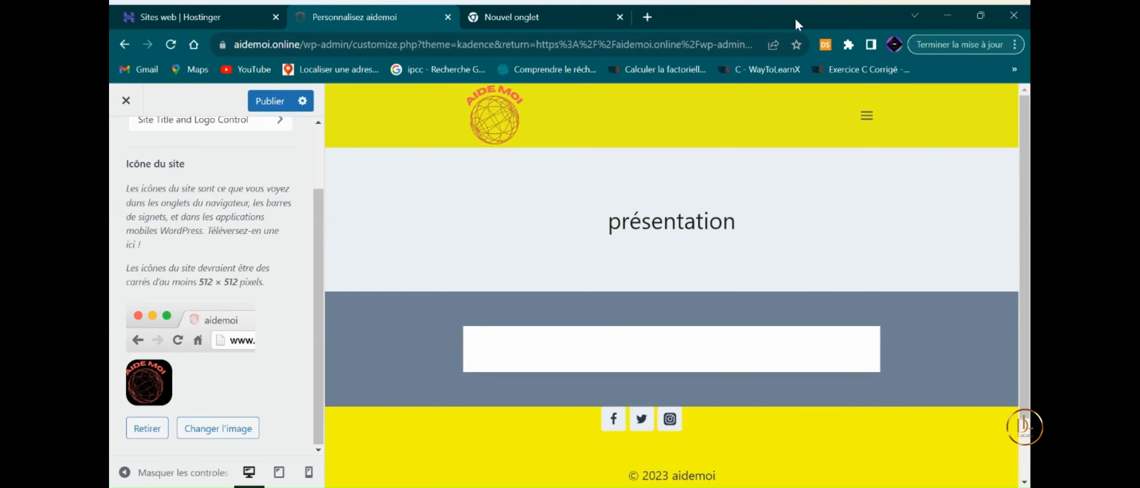
Step: View aidemoi.com in a new browser tab and close that tab
left_click(647, 16)
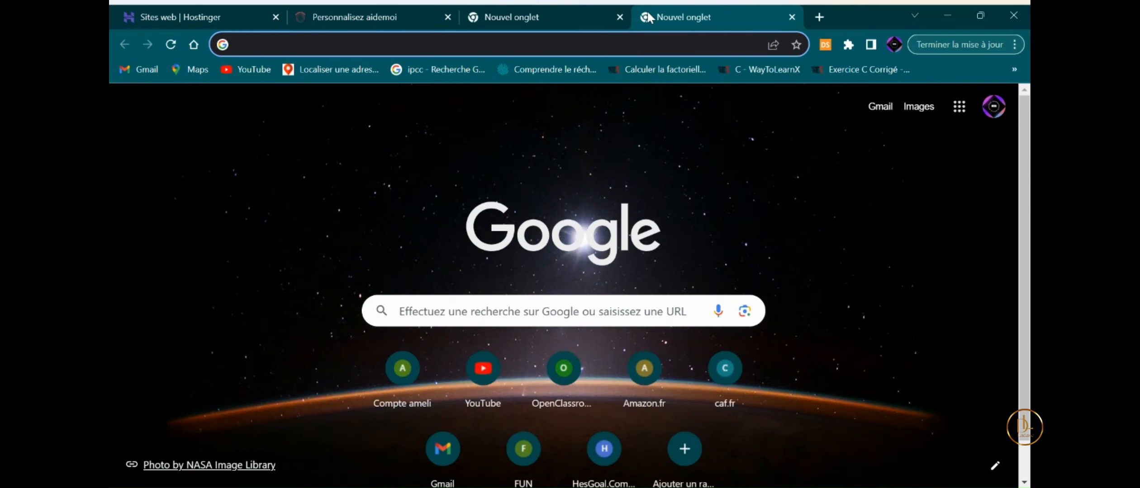
type("q")
key("BackSpace")
type("aide")
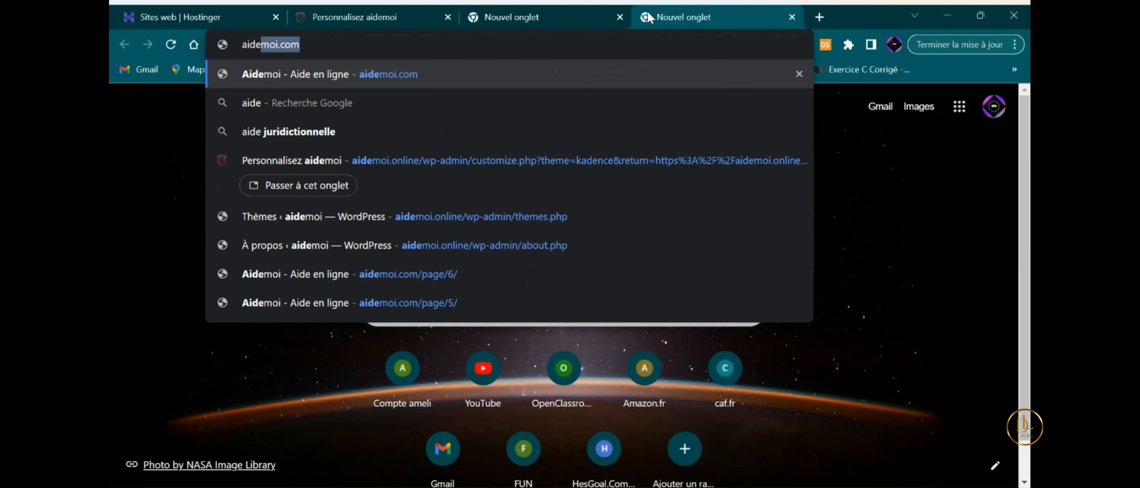
type("moi.com")
key("Return")
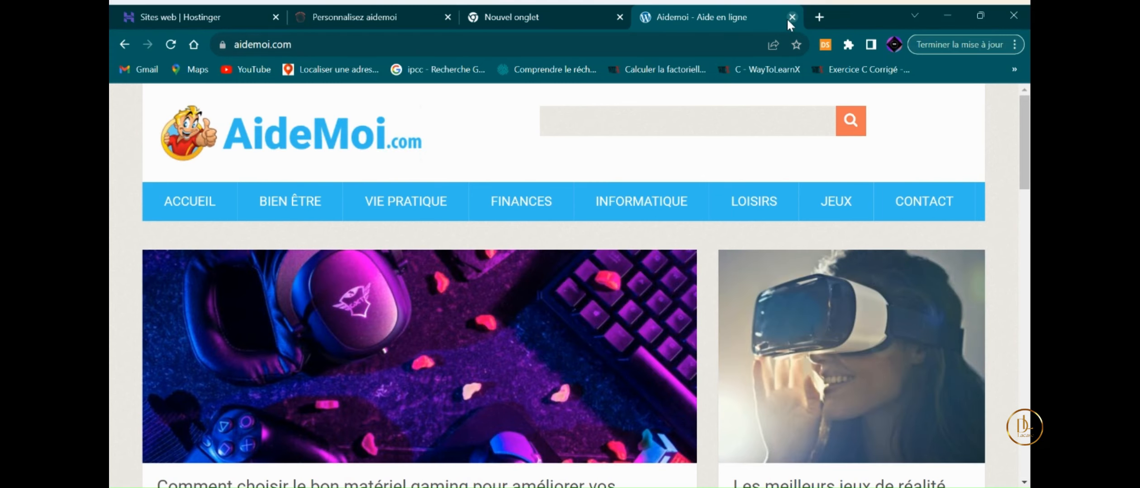
left_click(791, 18)
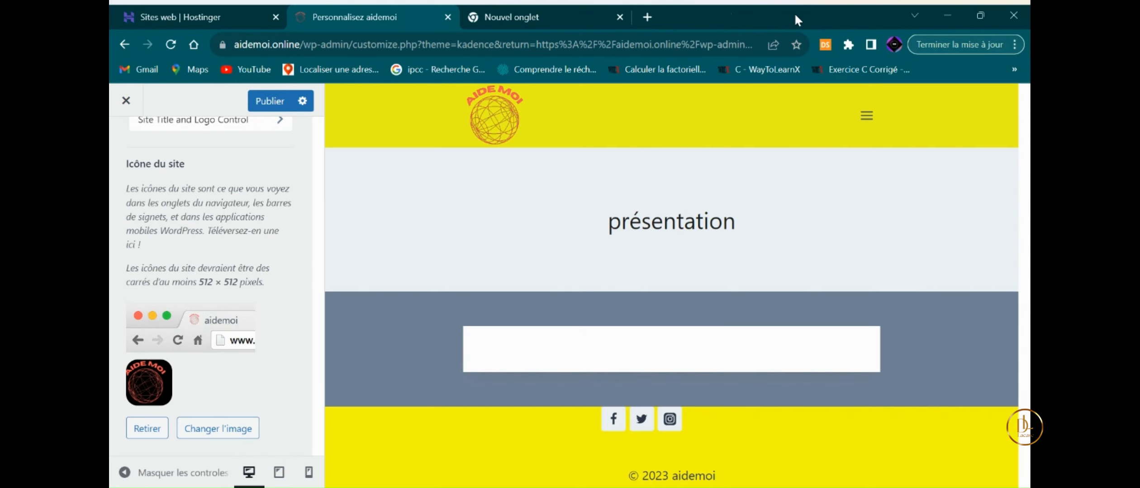
Step: Try to view the aidemoi.online site in a new browser tab
left_click(647, 19)
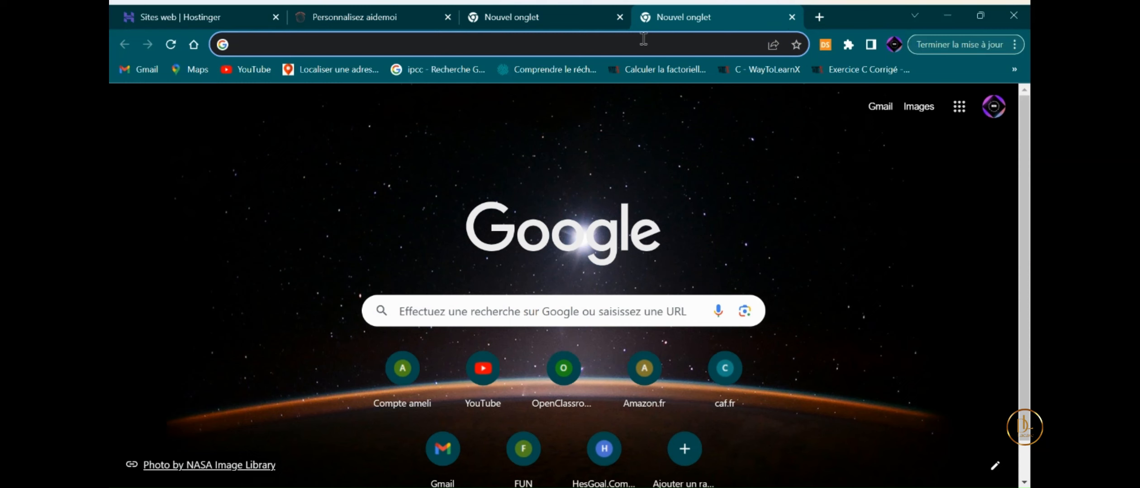
type("aide")
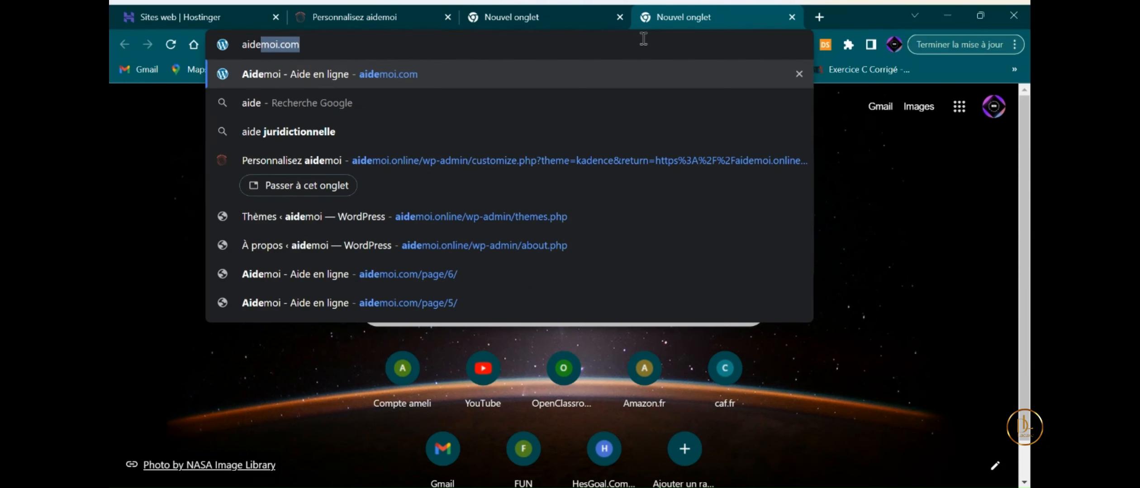
type("moi.")
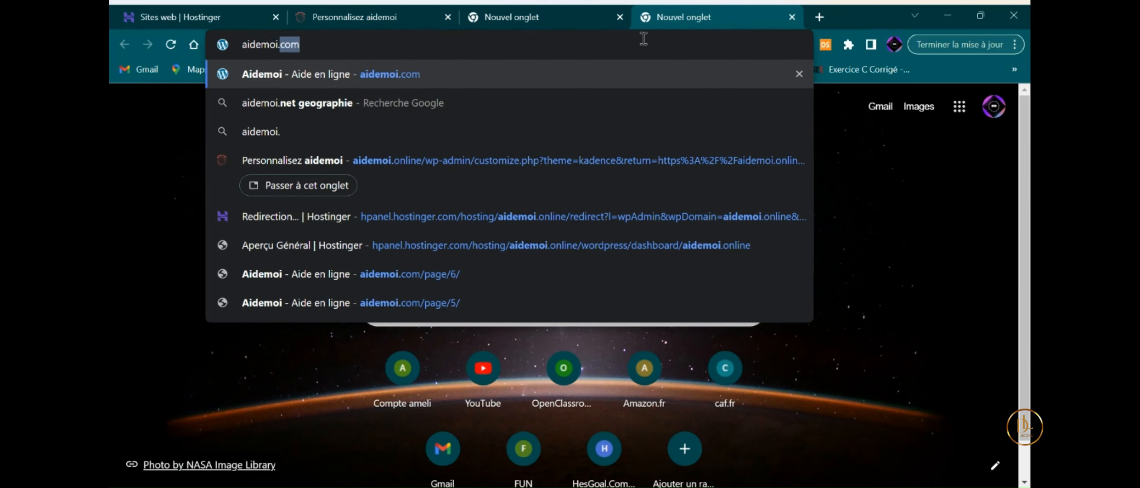
type("online")
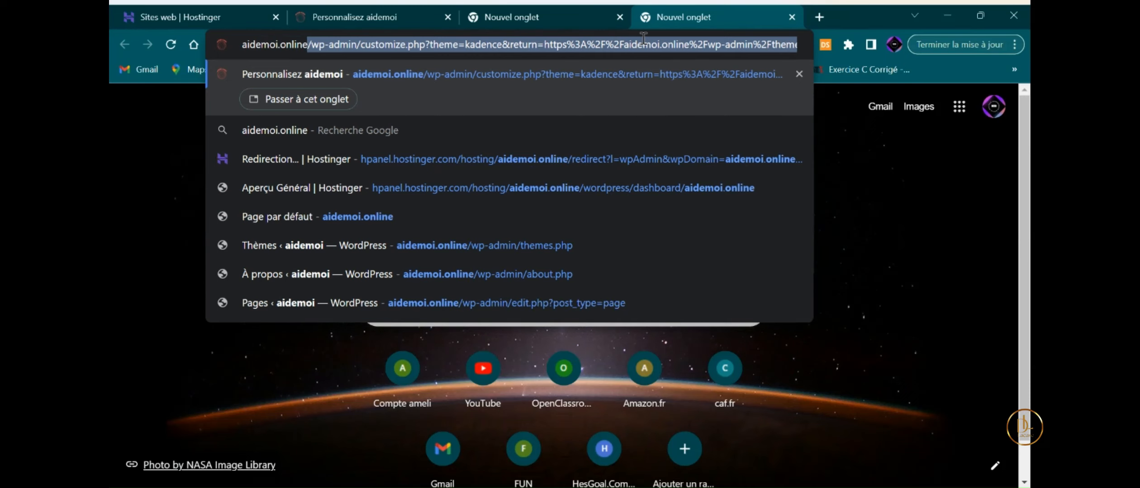
key("Return")
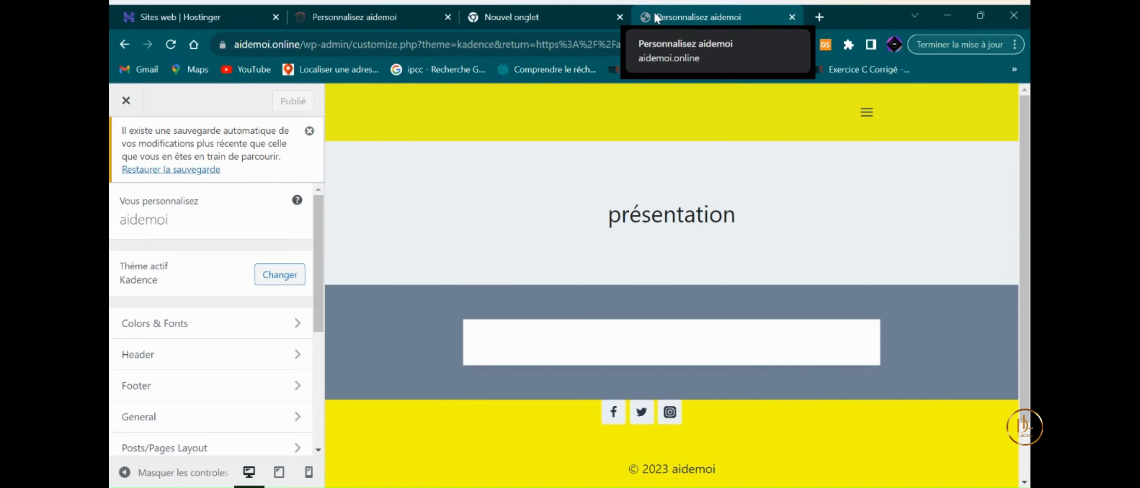
Step: Return to the customizer with the unsaved edits and publish the new logo and site icon
left_click(353, 17)
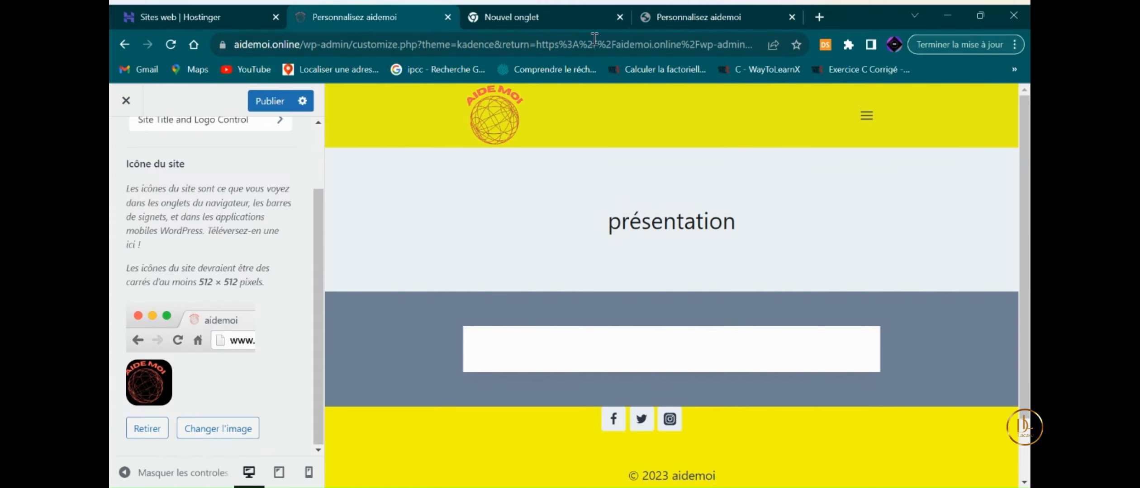
left_click(270, 102)
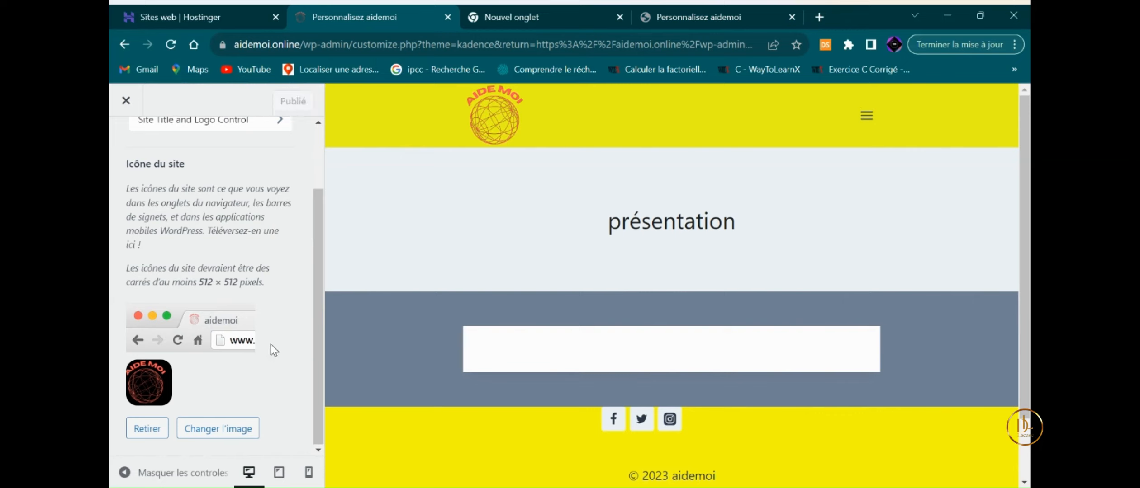
scroll(292, 394, "up", 2)
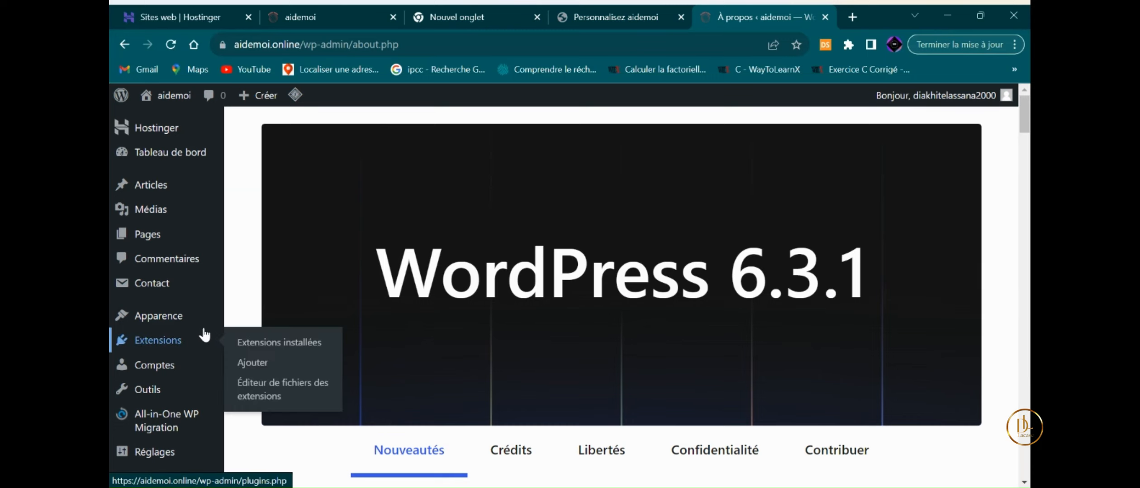
Step: Open the theme customizer from the WordPress dashboard and review the Site Identity settings, including the site icon
mouse_move(190, 323)
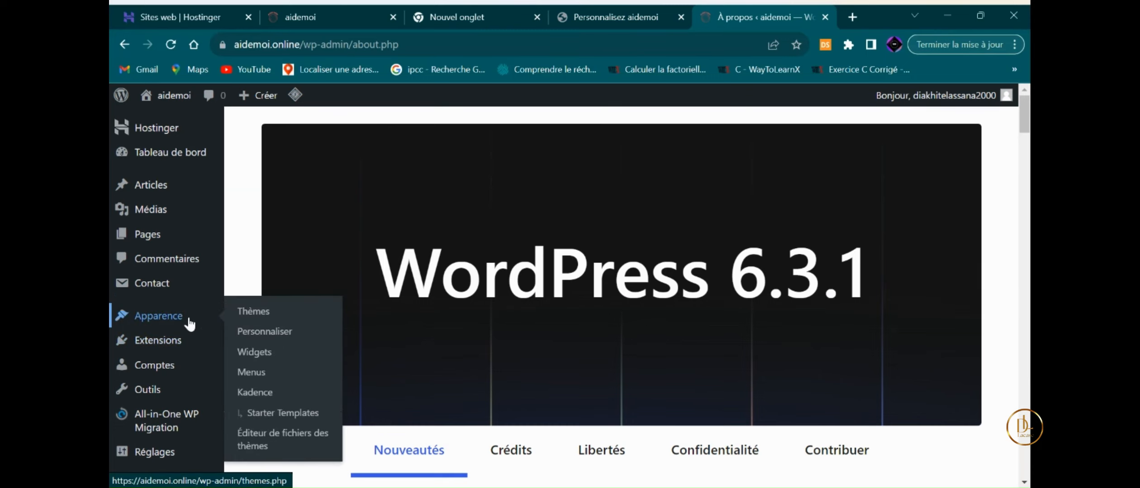
left_click(285, 339)
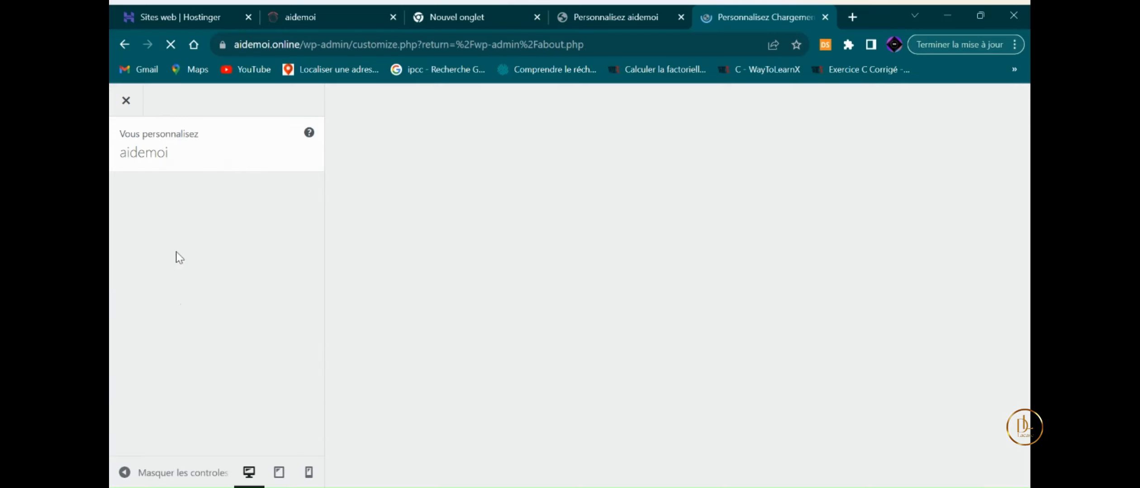
scroll(199, 284, "down", 3)
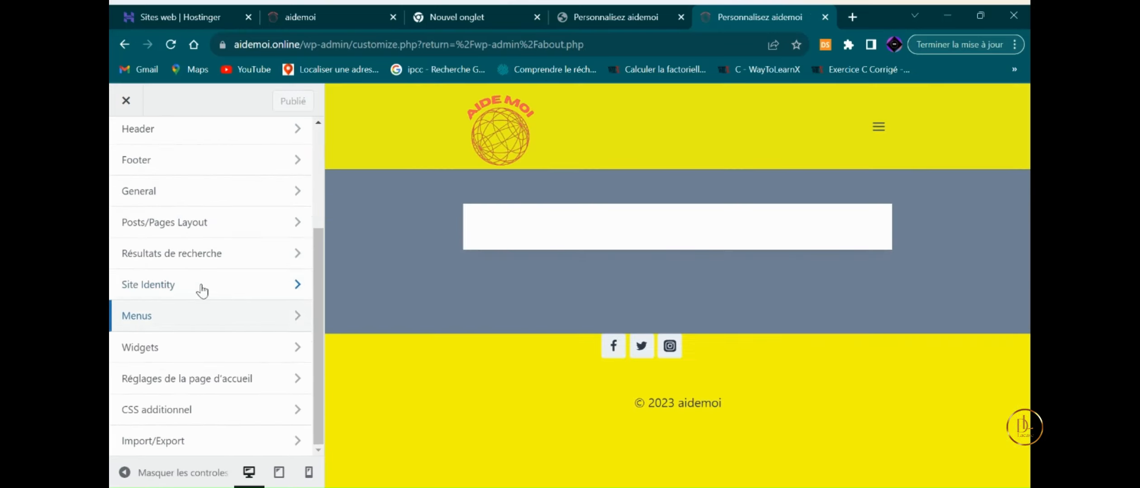
left_click(203, 290)
scroll(195, 378, "down", 2)
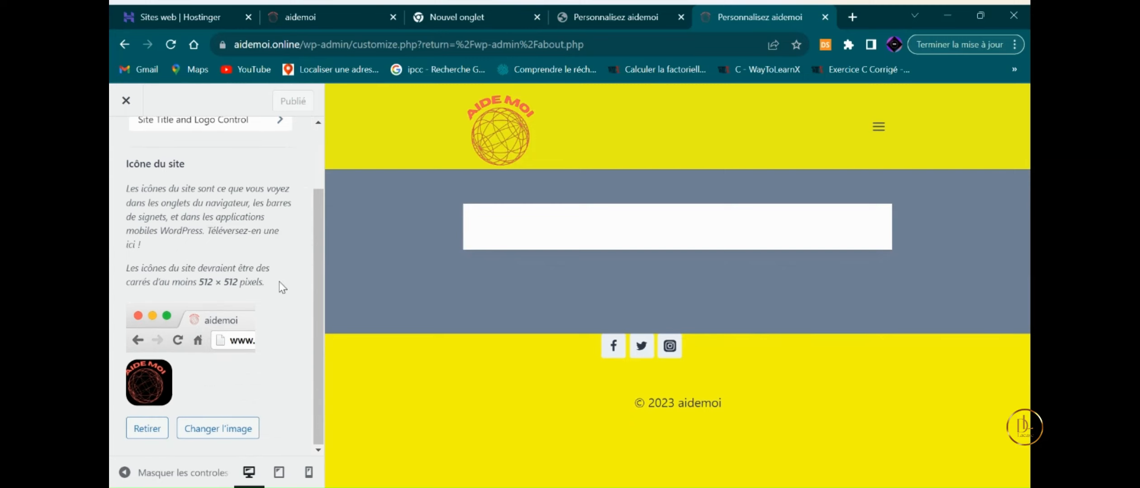
scroll(278, 249, "up", 2)
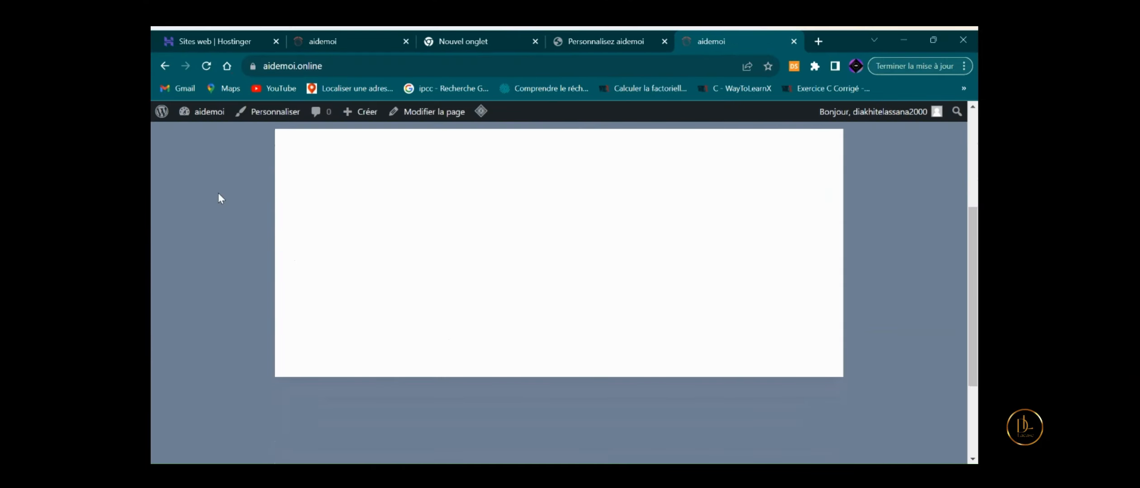
Step: Check the header of the live aidemoi.online home page, open its Contact page and look through the contact form fields
scroll(219, 198, "up", 5)
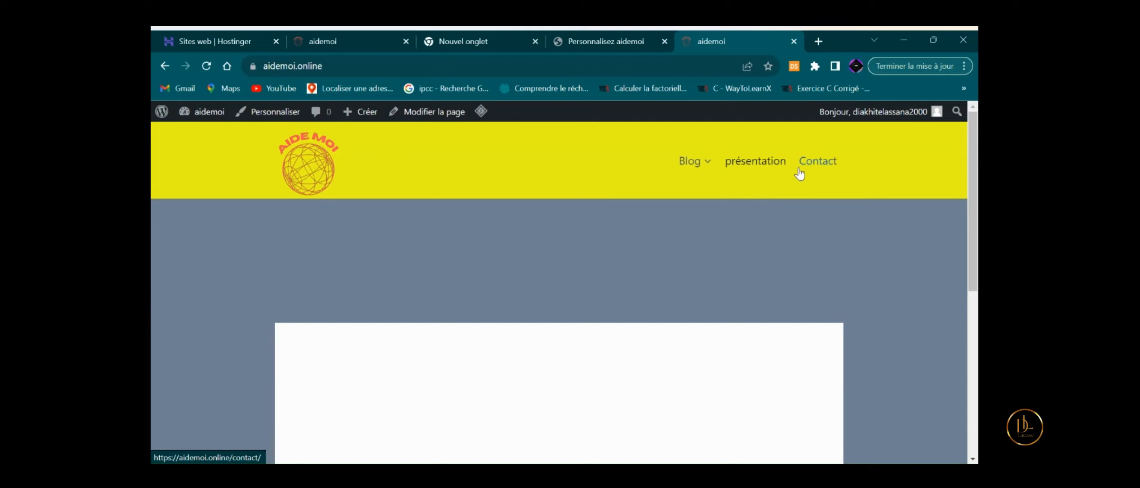
mouse_move(689, 163)
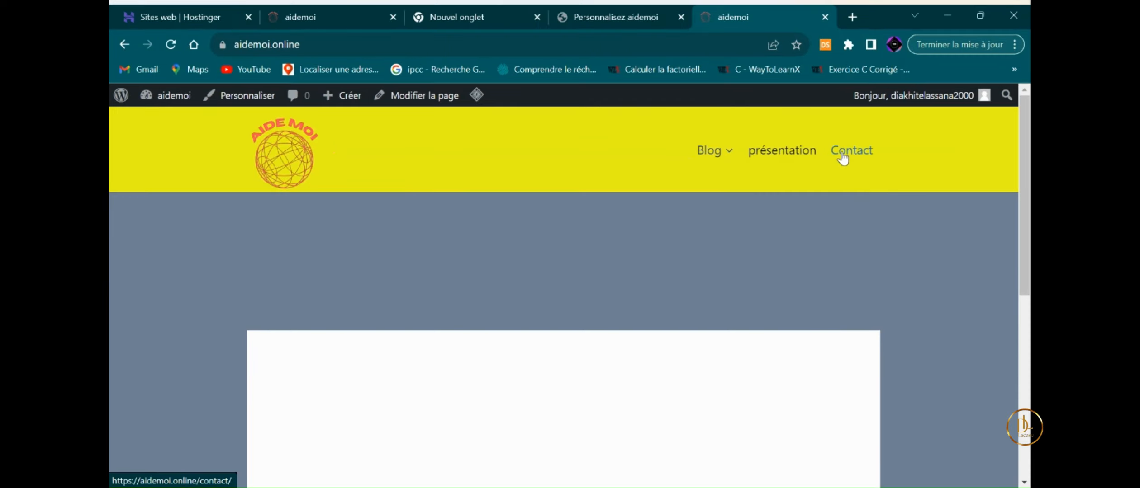
left_click(818, 161)
scroll(556, 262, "down", 6)
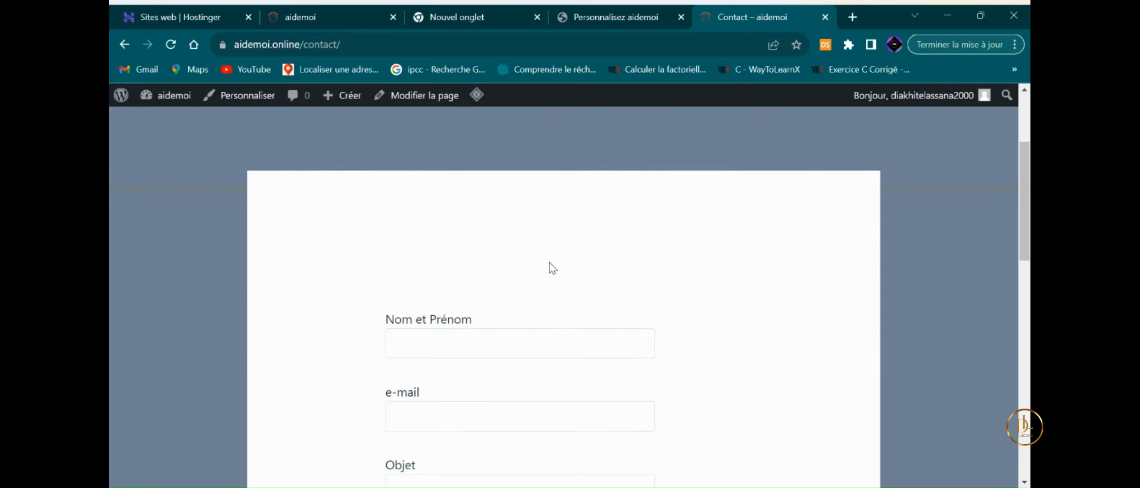
left_click(408, 213)
scroll(672, 260, "down", 4)
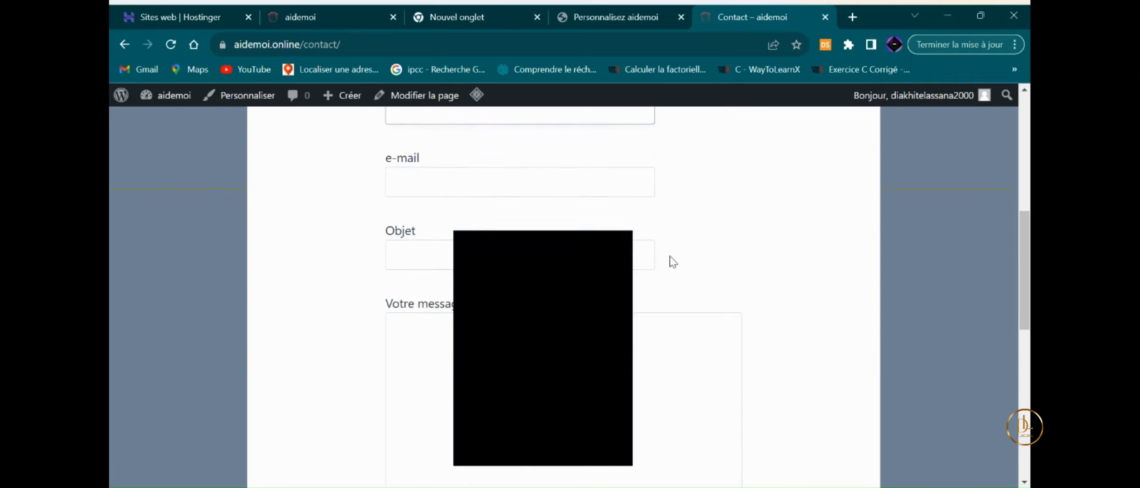
scroll(600, 257, "up", 3)
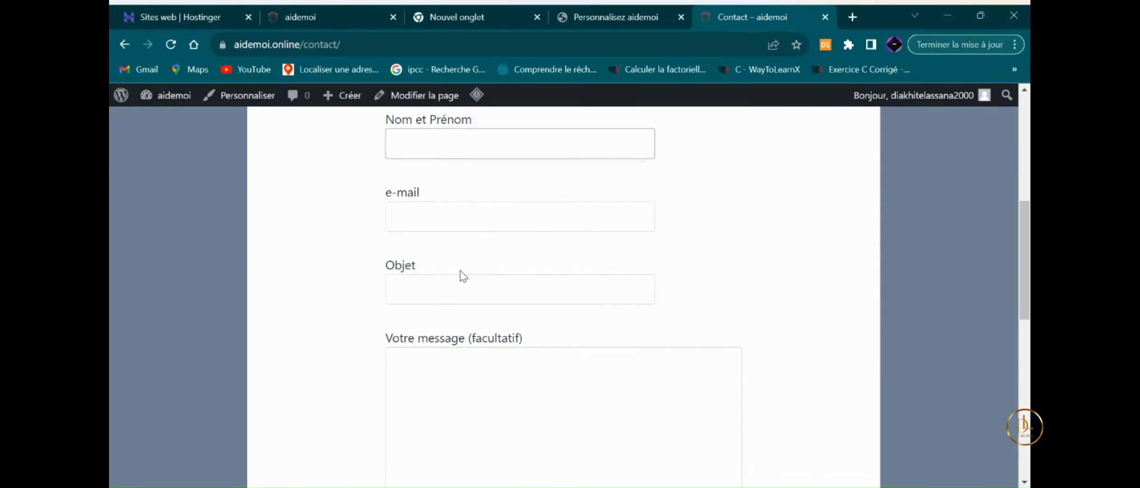